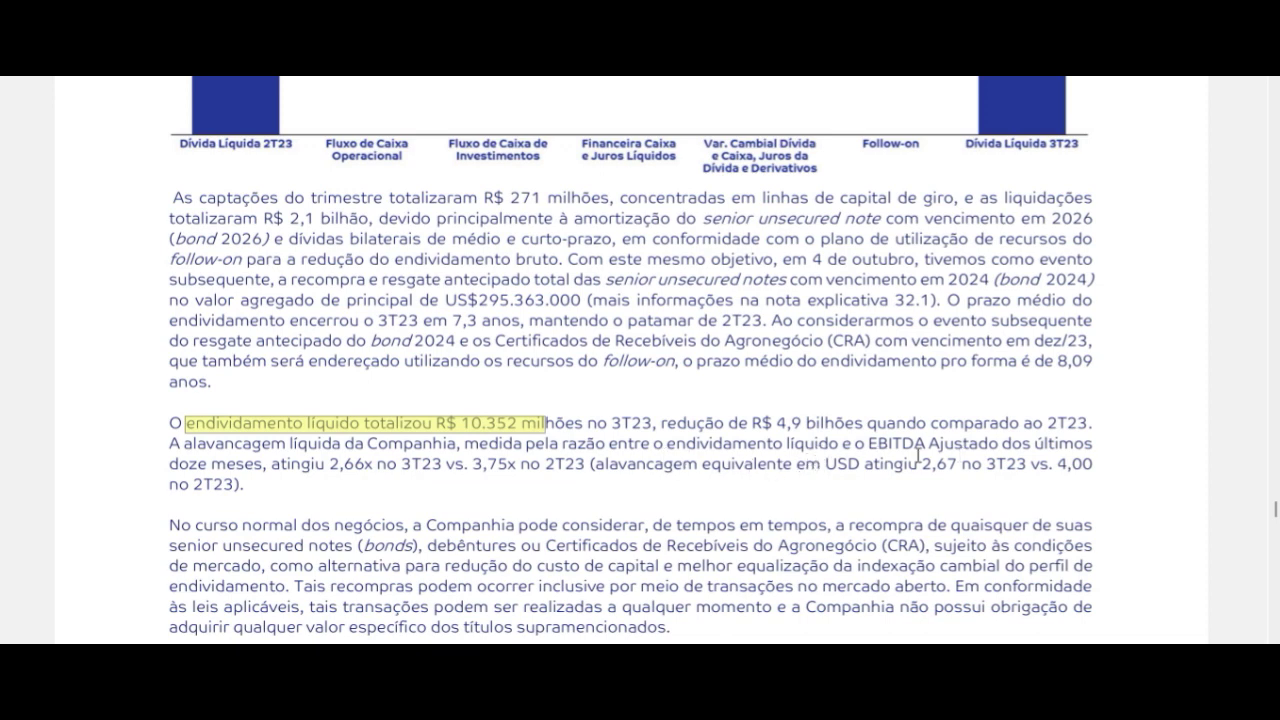
# - Mark the report passages stating net leverage in 3T23 and 2T23 and the reduction in net debt
pyautogui.moveTo(281, 464); pyautogui.dragTo(433, 470)
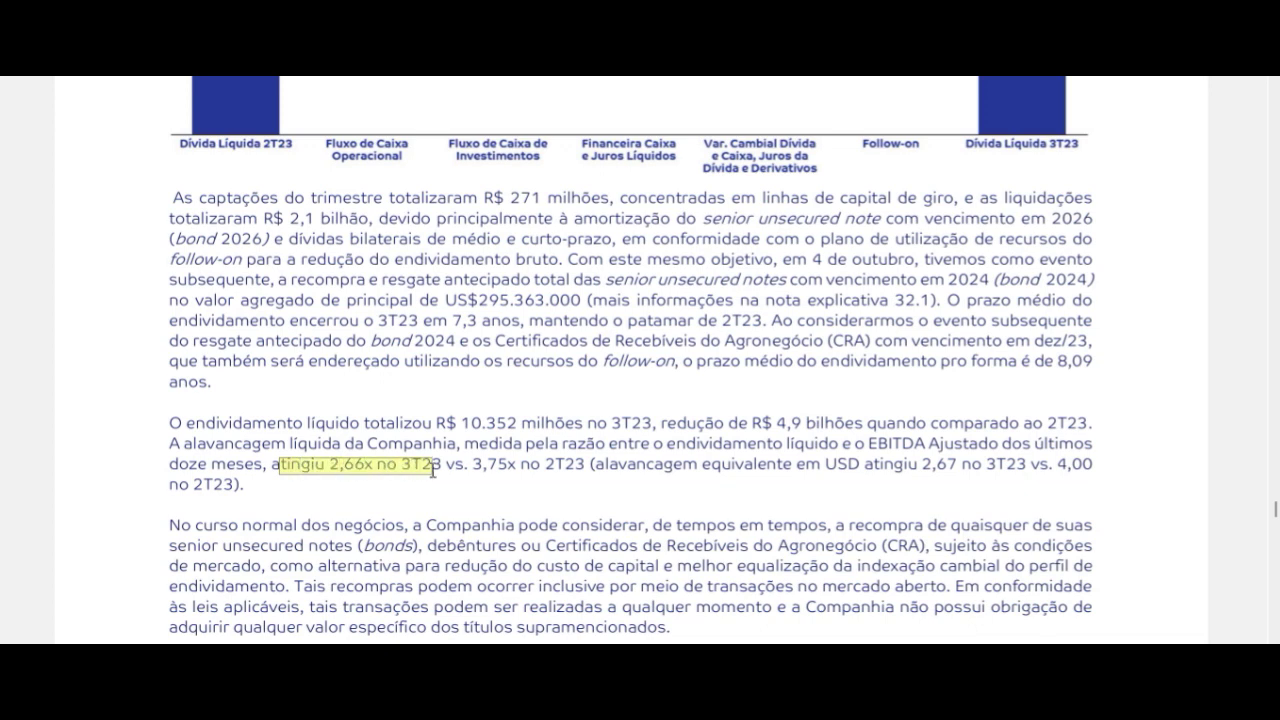
pyautogui.moveTo(471, 463); pyautogui.dragTo(571, 470)
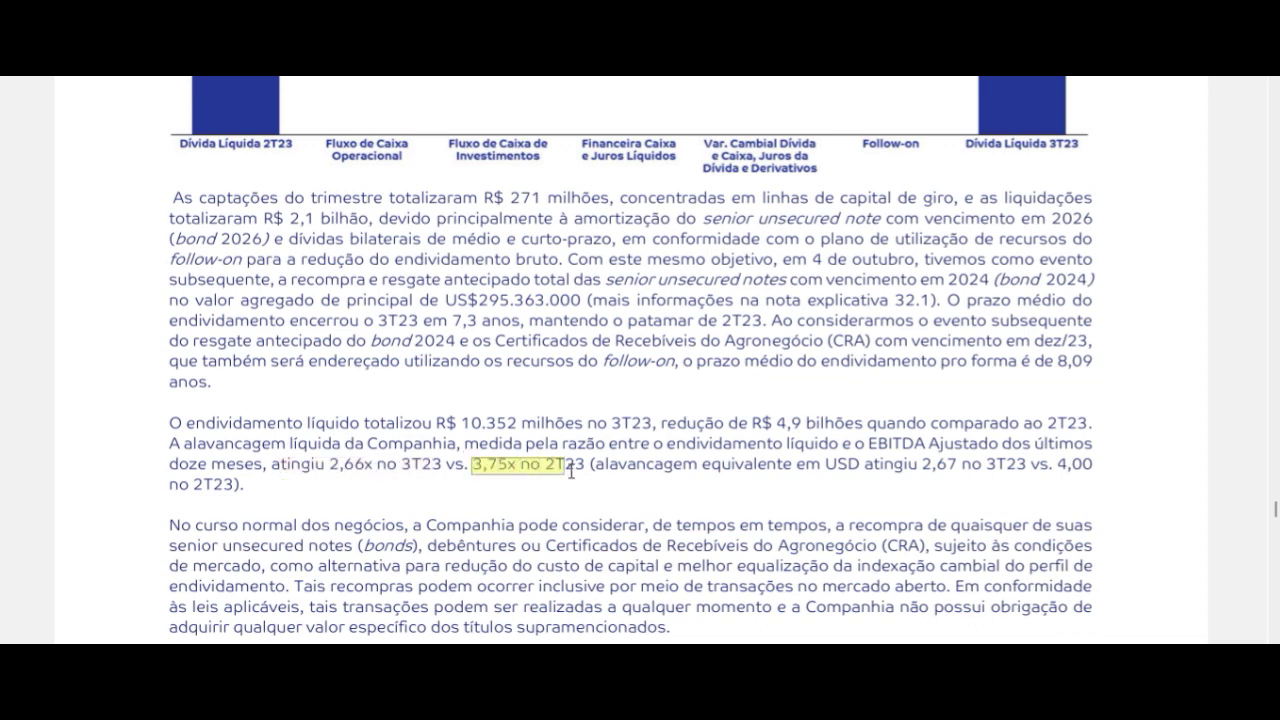
pyautogui.moveTo(290, 468); pyautogui.dragTo(520, 474)
pyautogui.moveTo(657, 424); pyautogui.dragTo(871, 425)
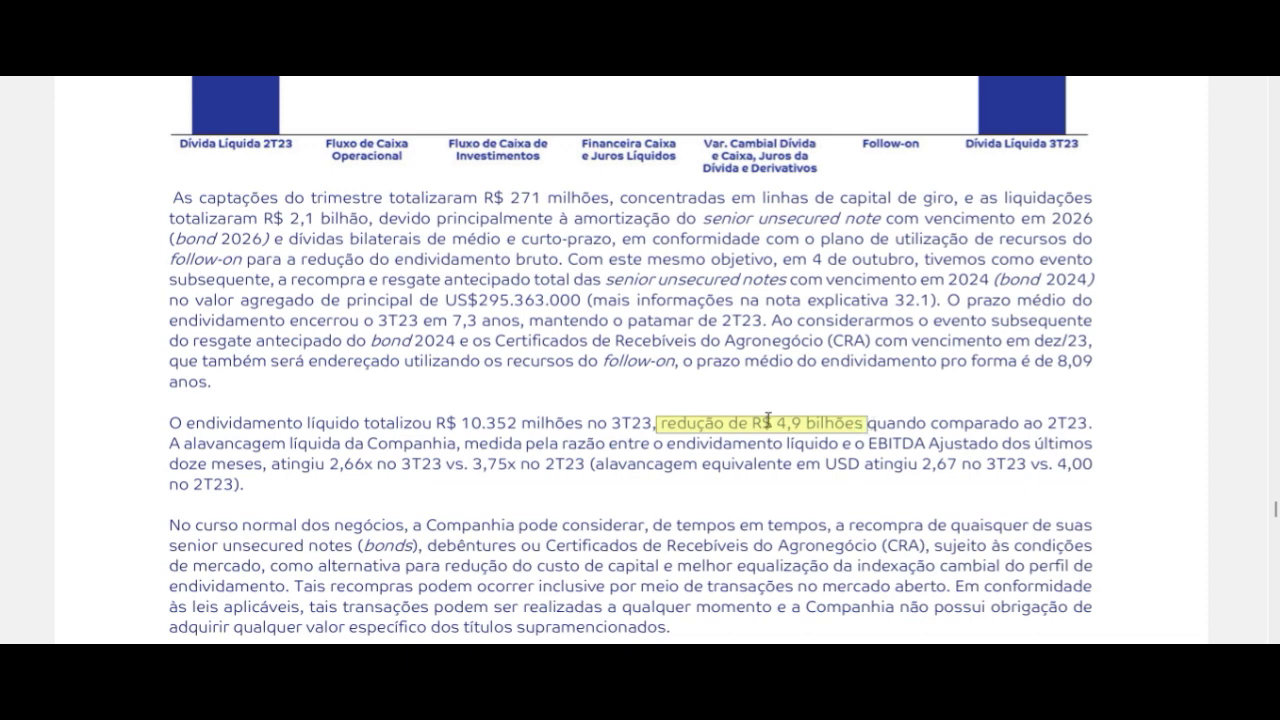
pyautogui.click(358, 407)
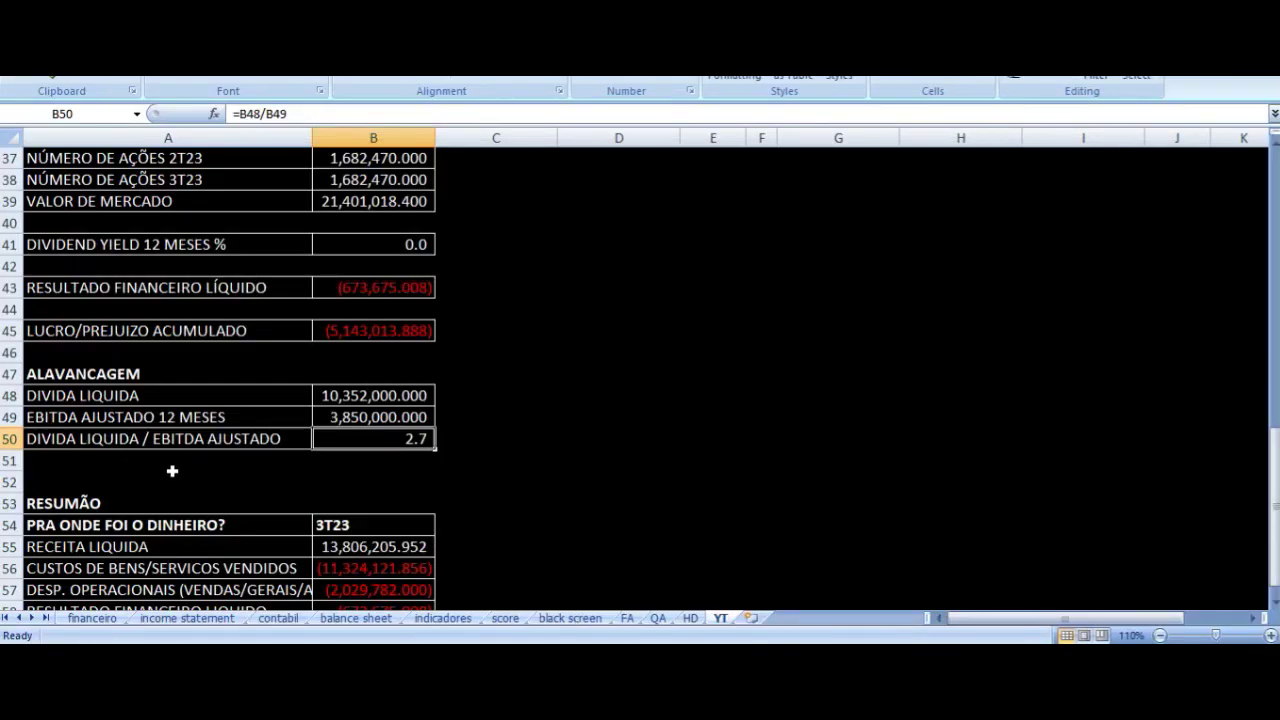
# - Review the YT sheet's margin, result and leverage tables, ending at the RESUMÃO section
pyautogui.click(163, 477)
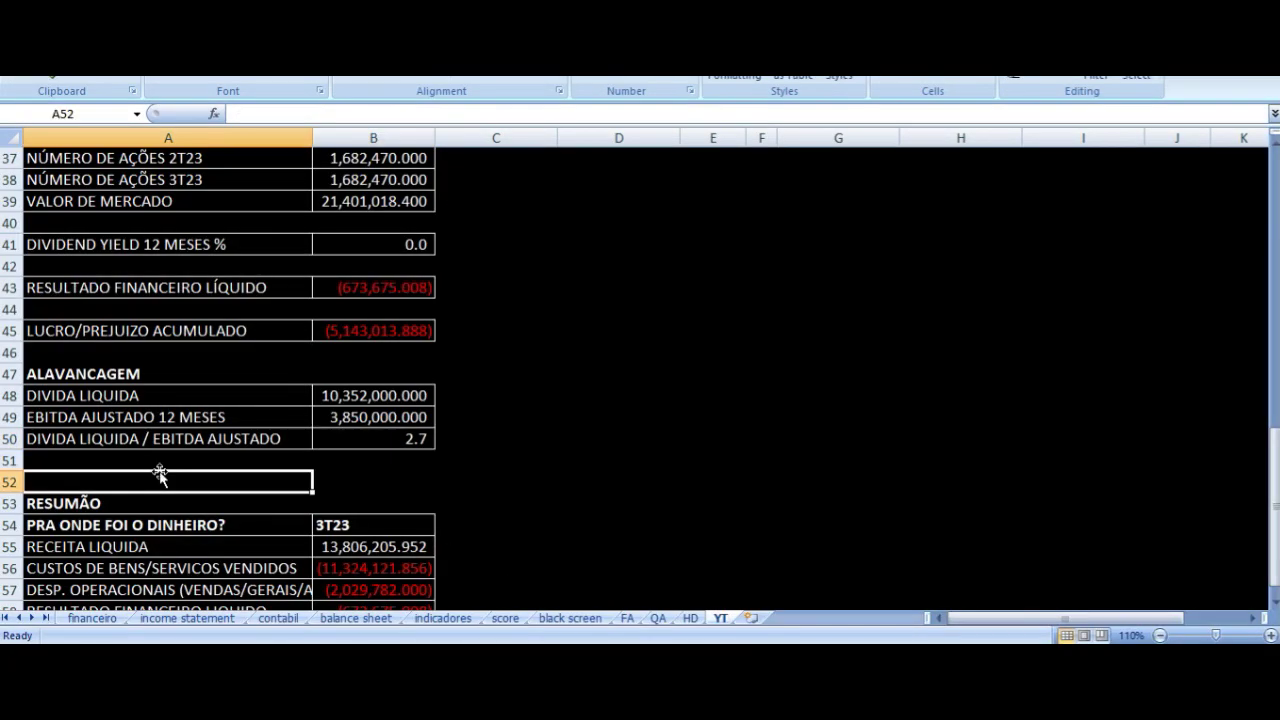
pyautogui.scroll(-4, 160, 477)
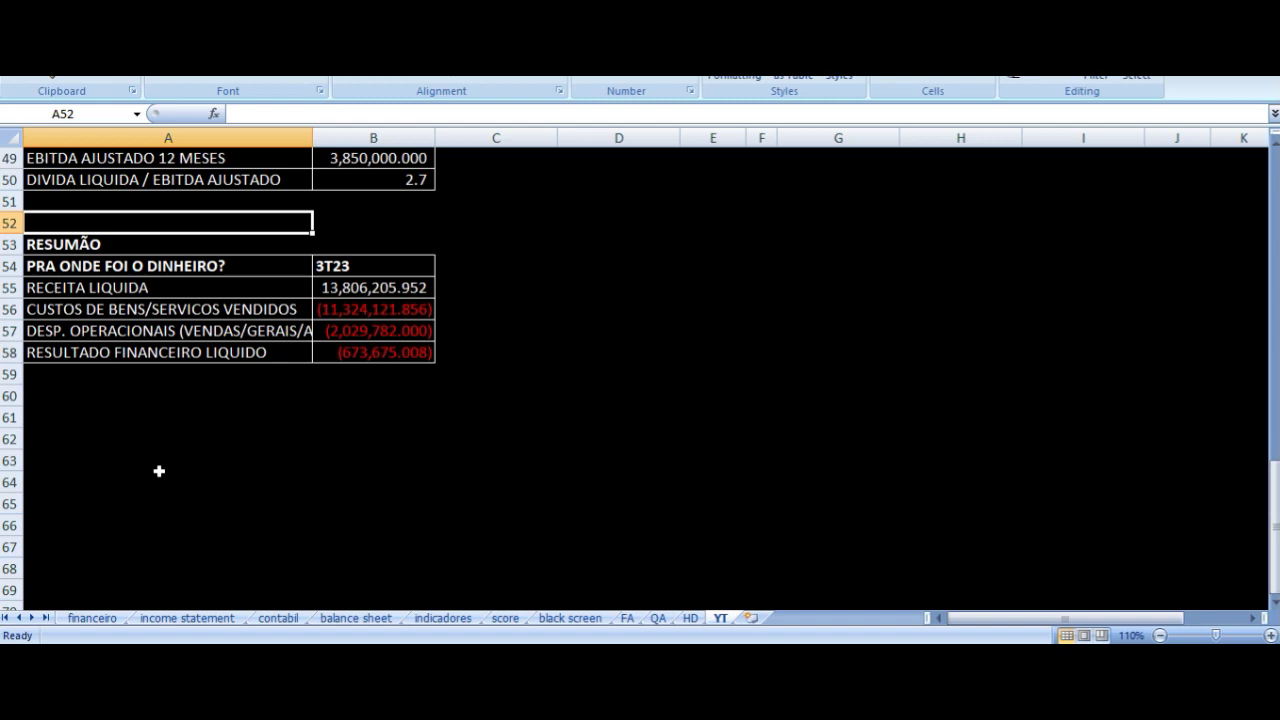
pyautogui.scroll(12, 443, 400)
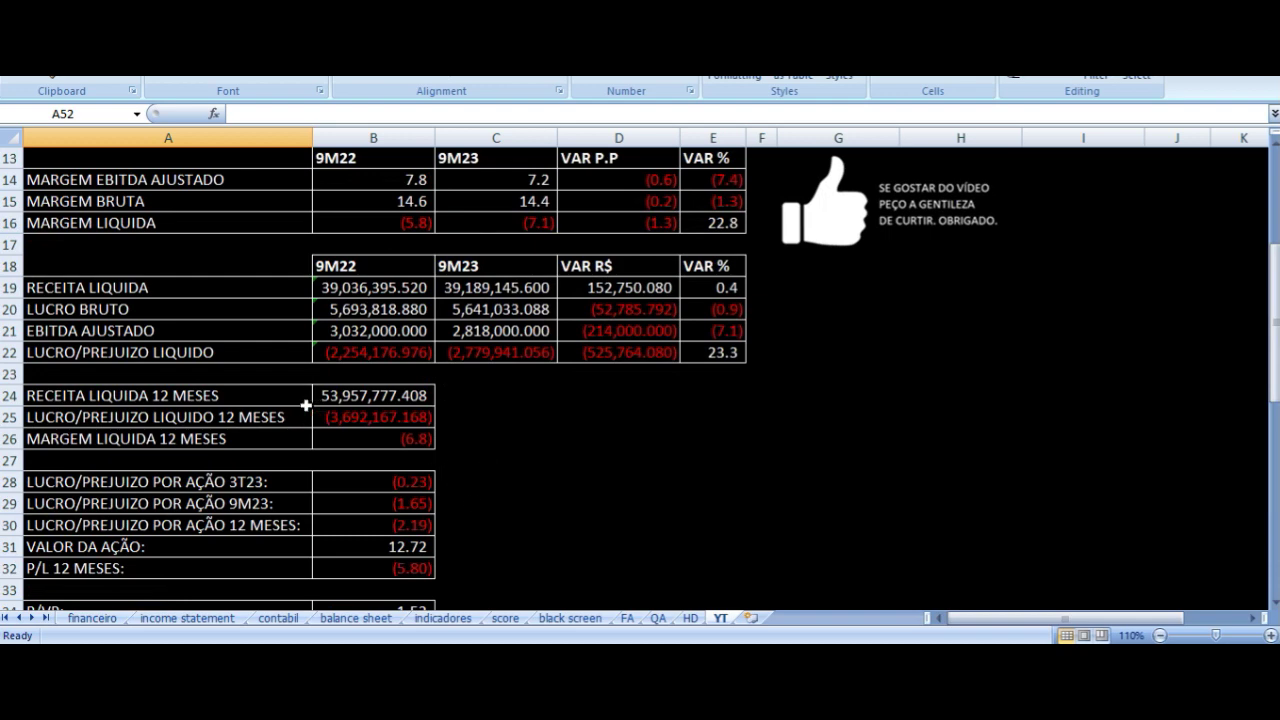
pyautogui.scroll(4, 488, 450)
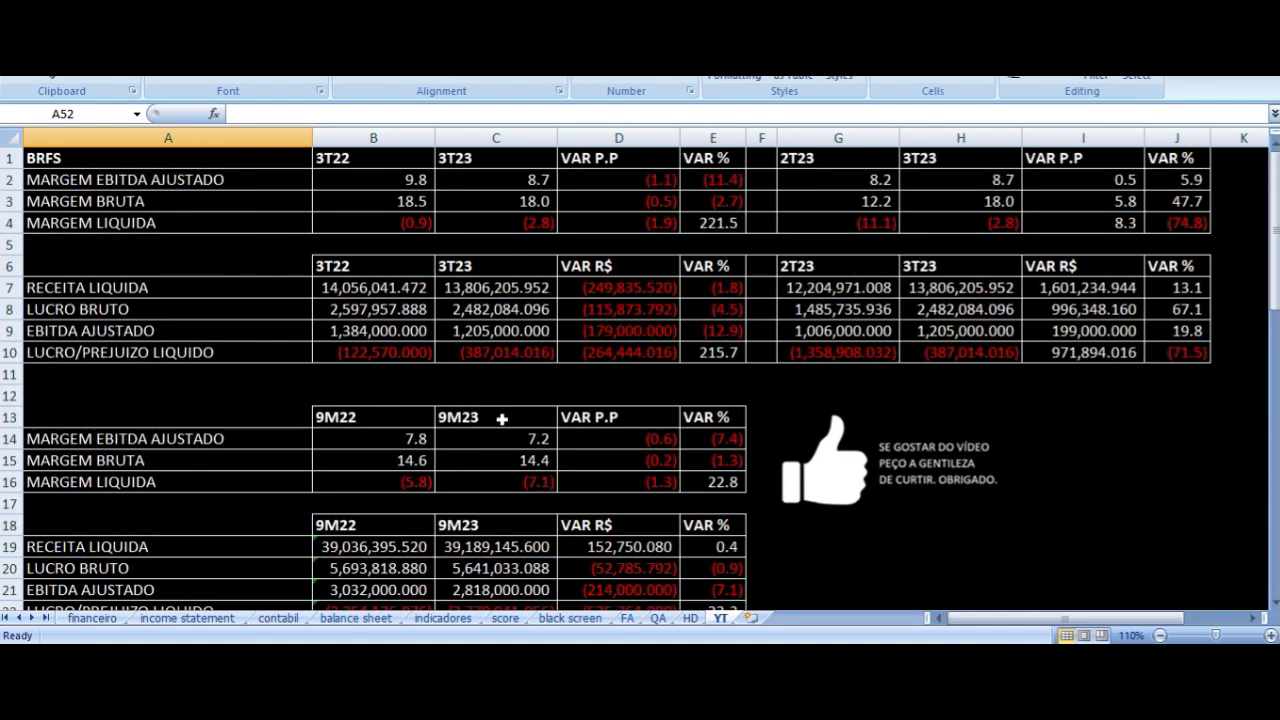
pyautogui.scroll(-11, 502, 419)
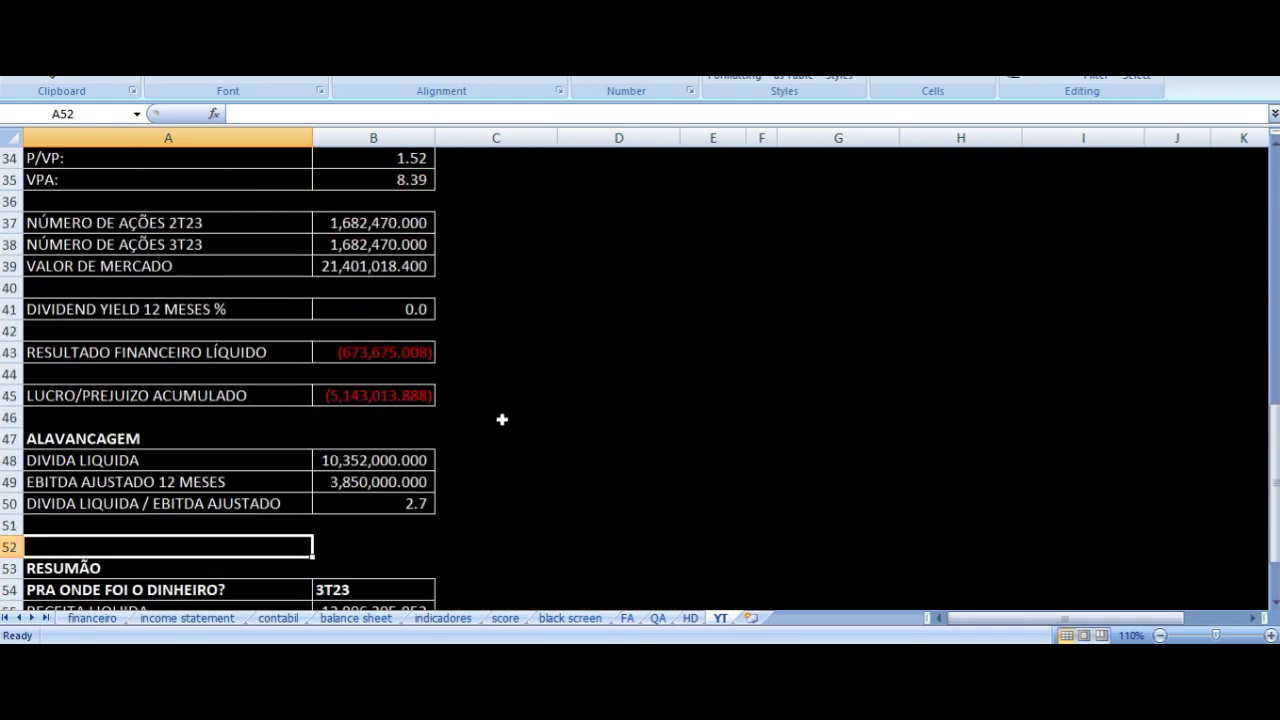
pyautogui.scroll(-4, 502, 419)
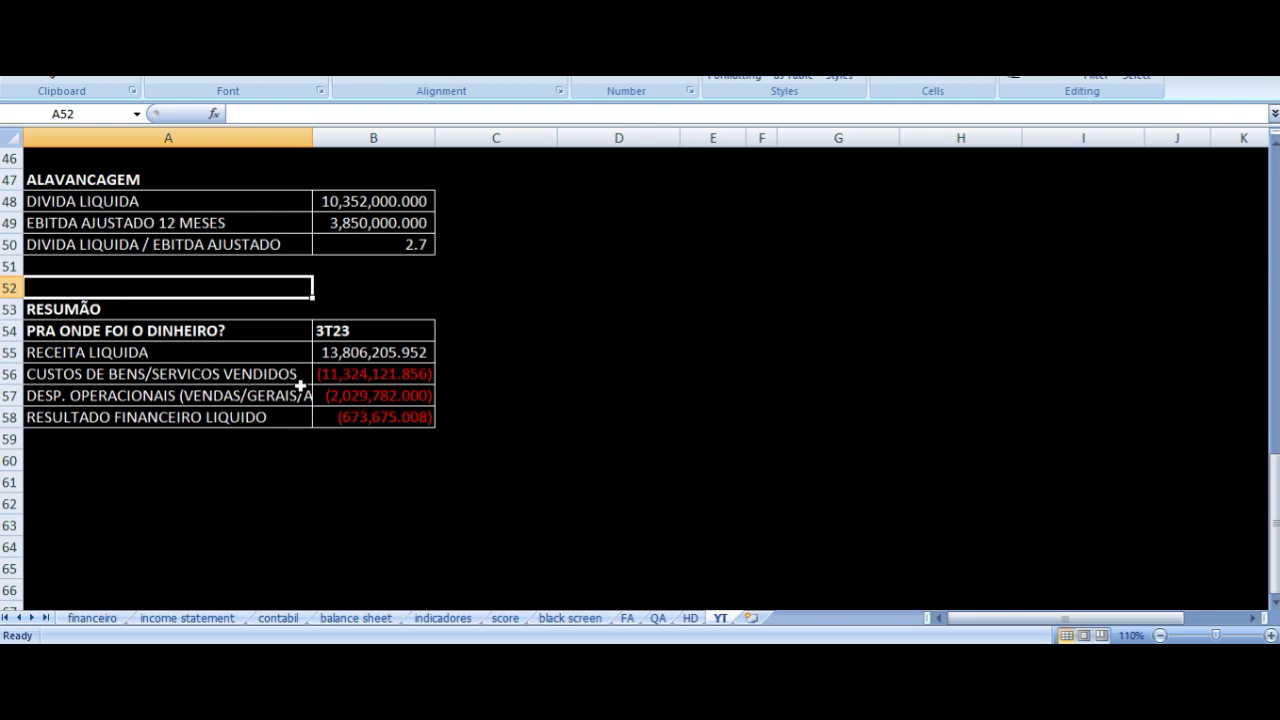
# - Inspect the 3T23 net revenue, cost of goods sold and net financial result cells under RESUMÃO
pyautogui.click(336, 360)
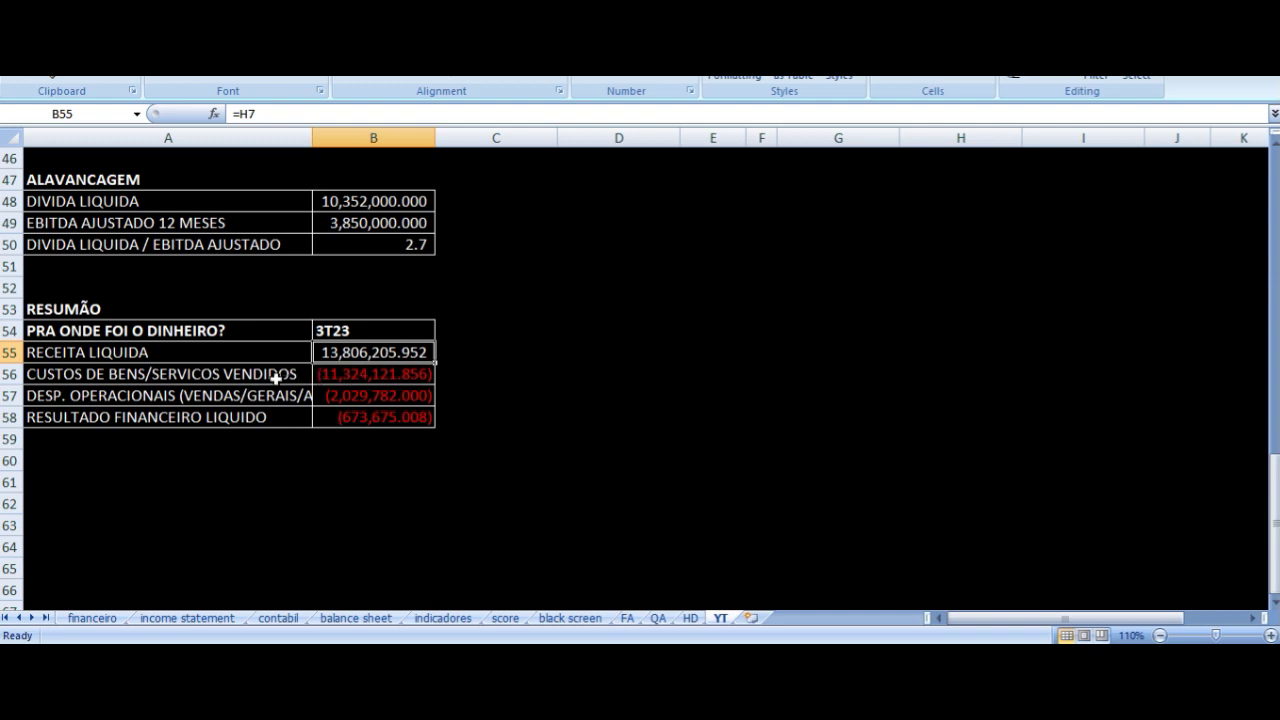
pyautogui.click(360, 381)
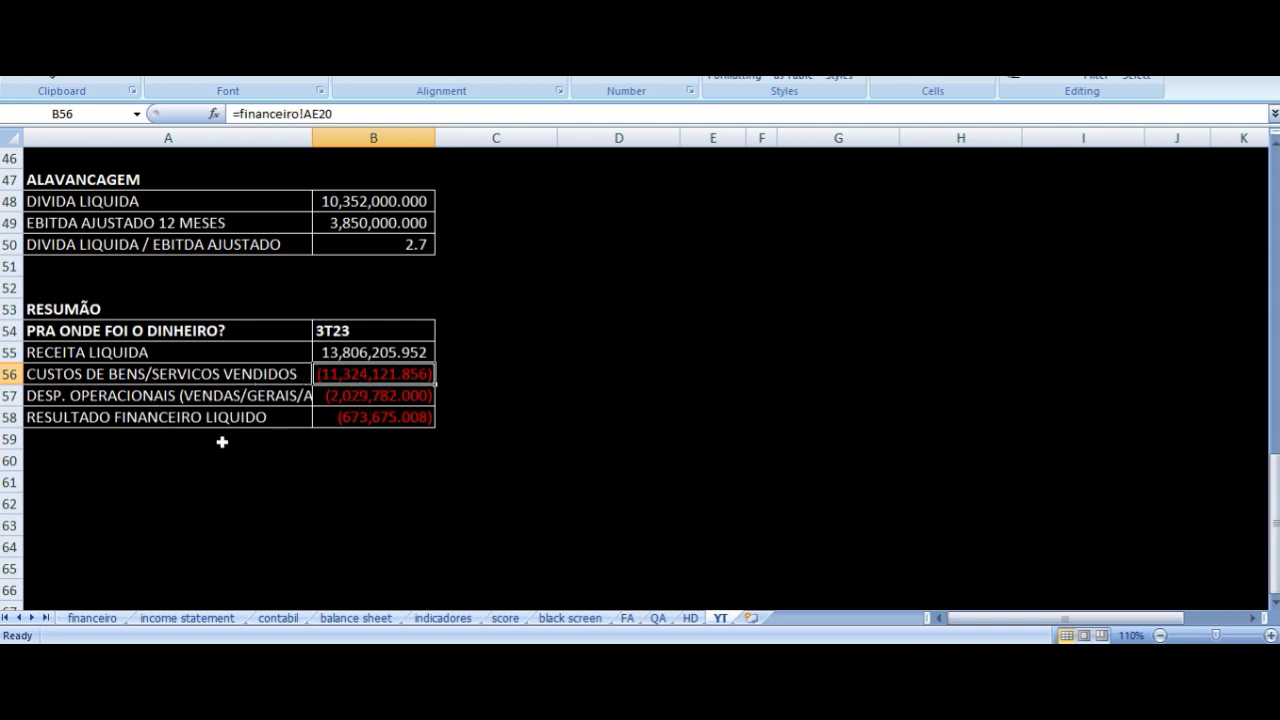
pyautogui.click(346, 420)
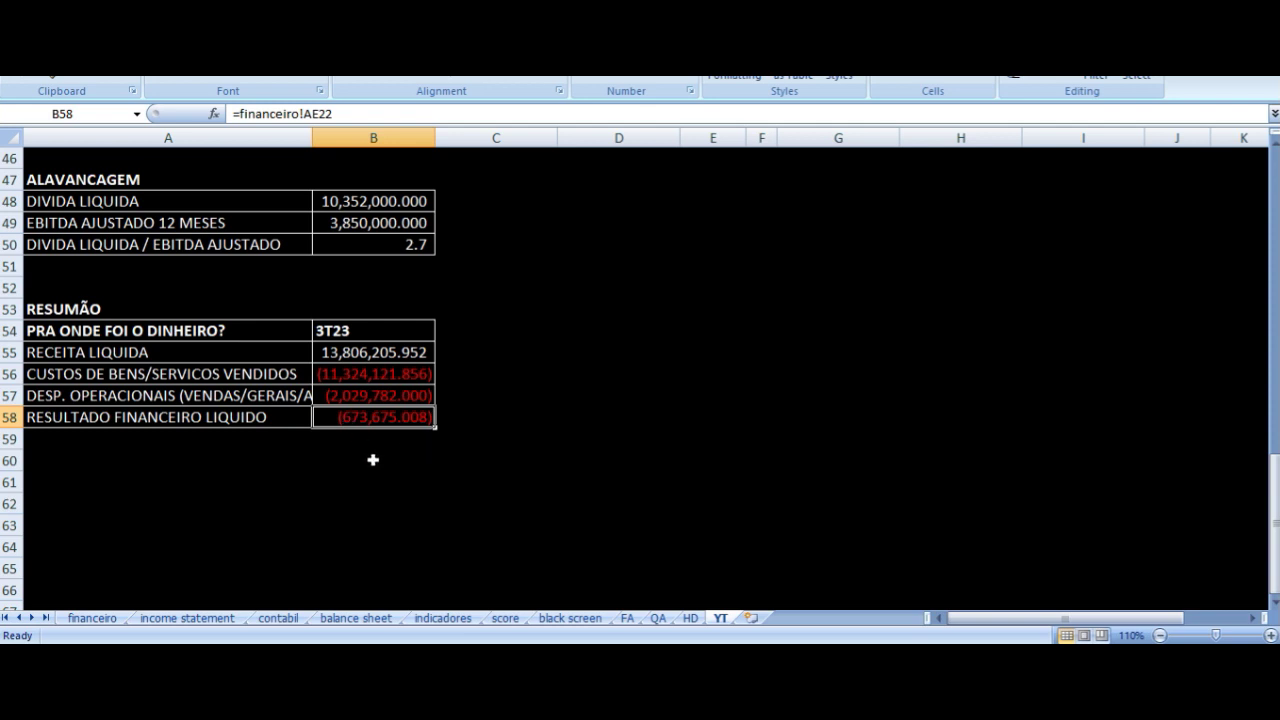
# - Check the sum of costs, expenses and financial result in B56:B58 against net revenue, and the sum from B55 to B60
pyautogui.moveTo(353, 373); pyautogui.dragTo(363, 417)
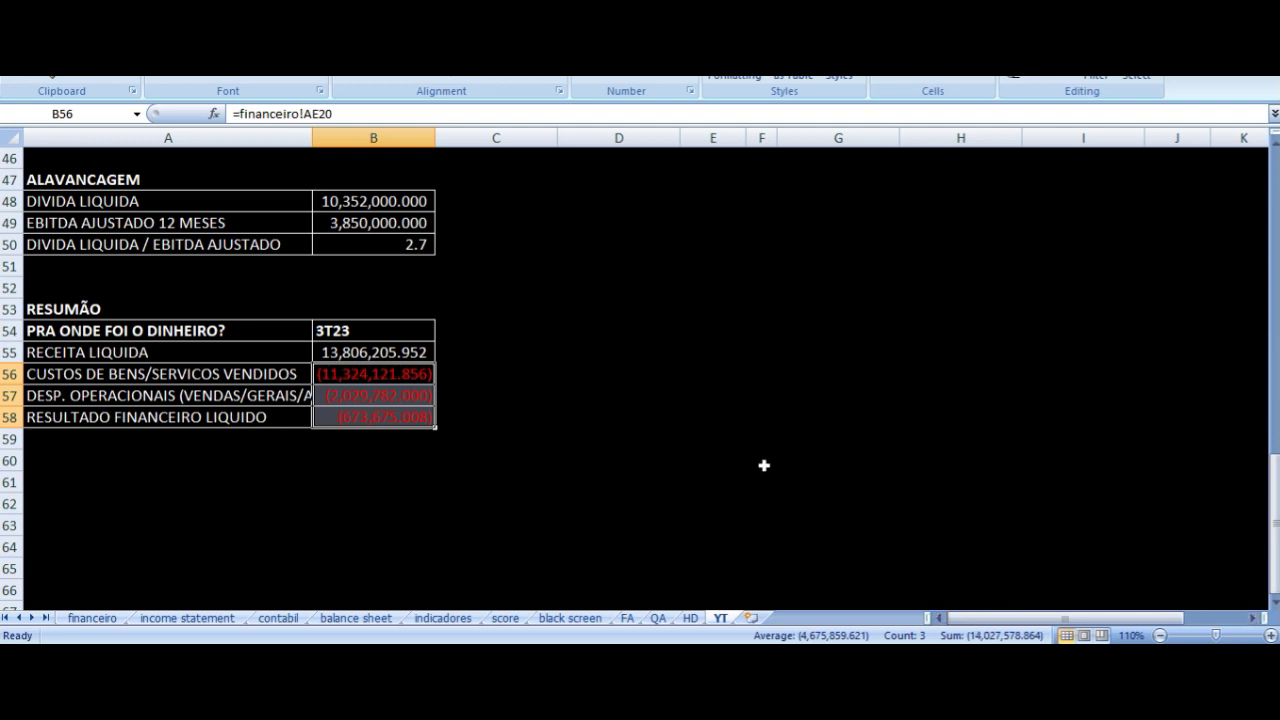
pyautogui.click(359, 357)
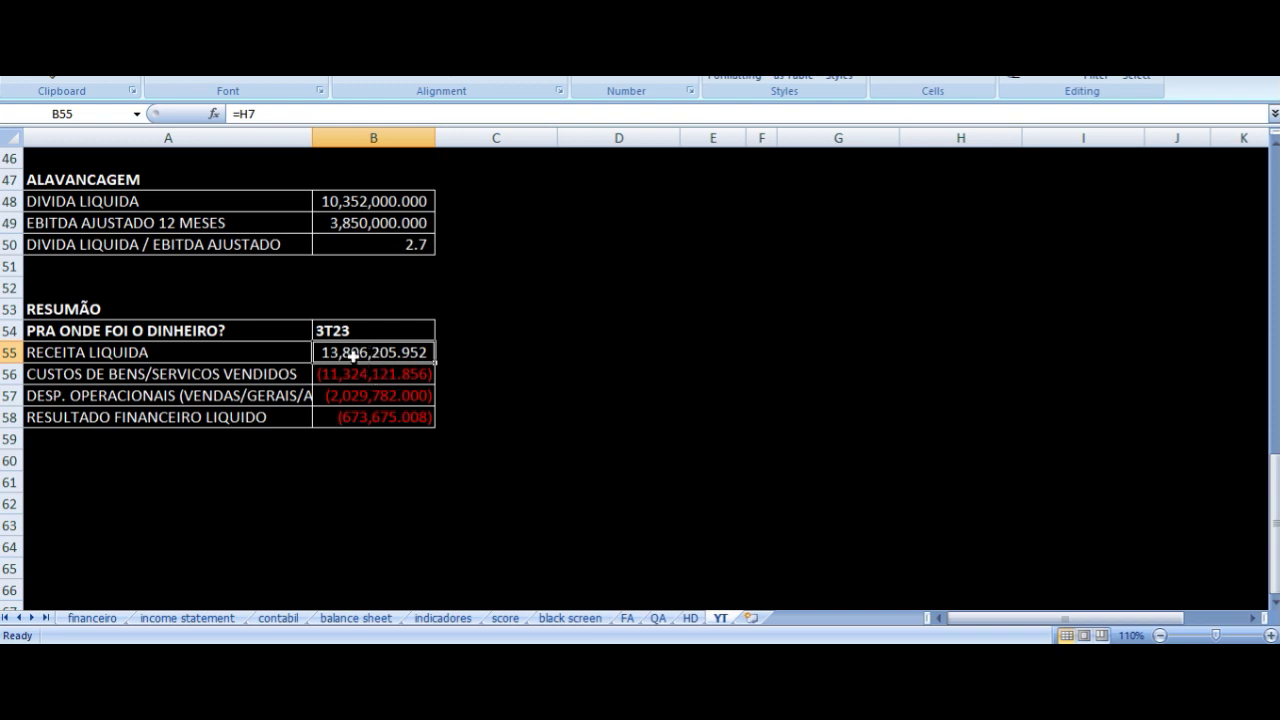
pyautogui.moveTo(366, 469); pyautogui.dragTo(362, 347)
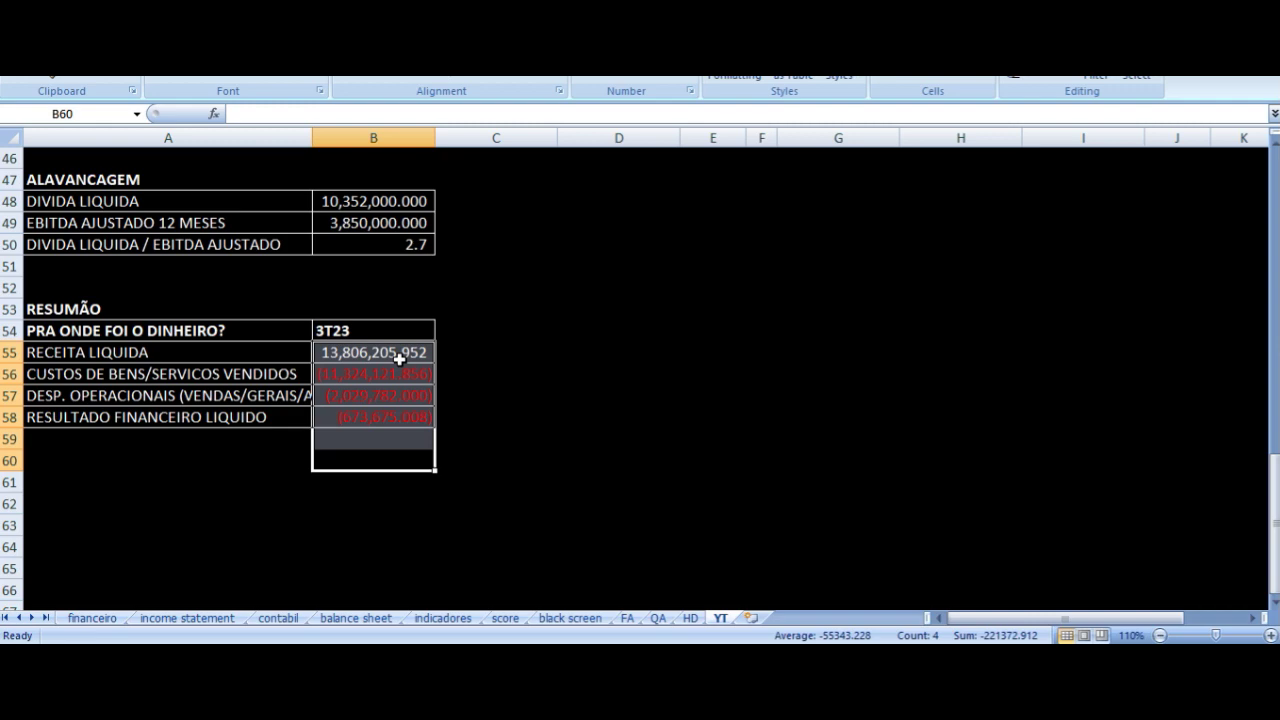
pyautogui.click(651, 464)
# - Inspect the 3T23 net profit/loss in cell H10 of the quarterly comparison with 2T23
pyautogui.scroll(15, 651, 464)
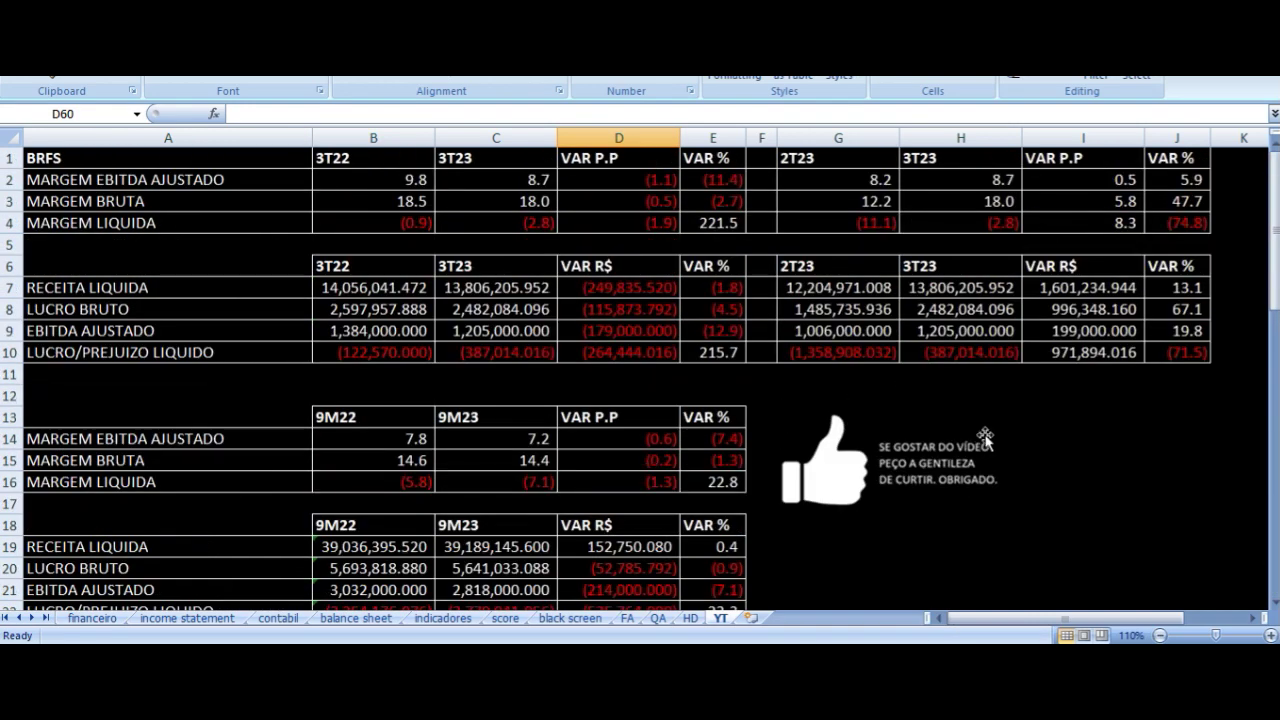
pyautogui.click(966, 368)
pyautogui.click(952, 355)
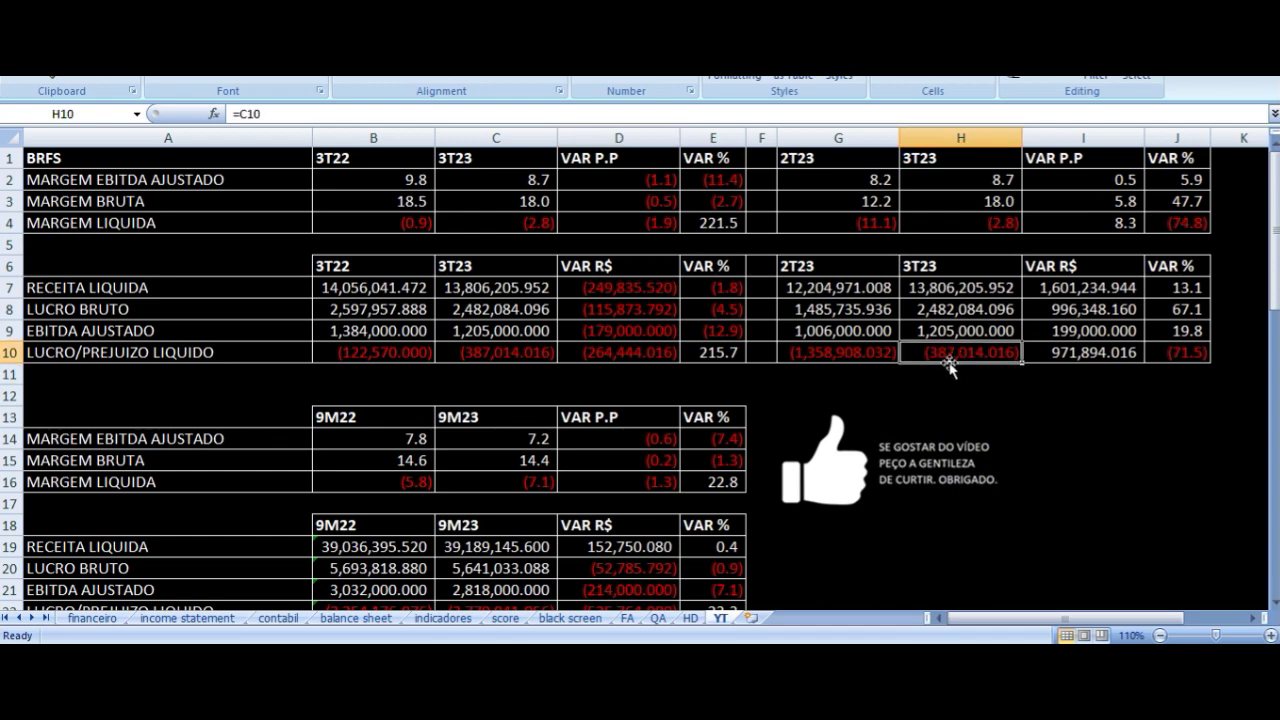
# - Recheck the combined sum of RESUMÃO's net revenue, costs, expenses and financial result, starting from cell B55
pyautogui.scroll(-13, 846, 365)
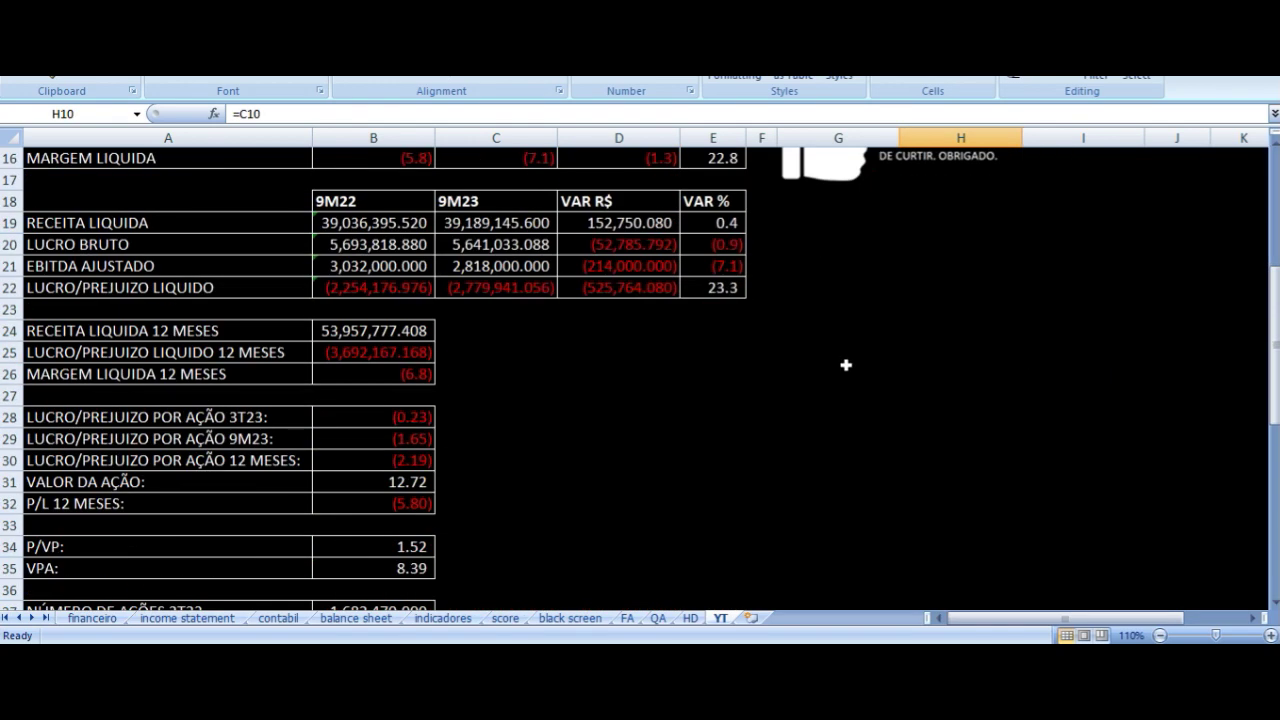
pyautogui.scroll(-3, 846, 365)
pyautogui.moveTo(374, 288); pyautogui.dragTo(384, 373)
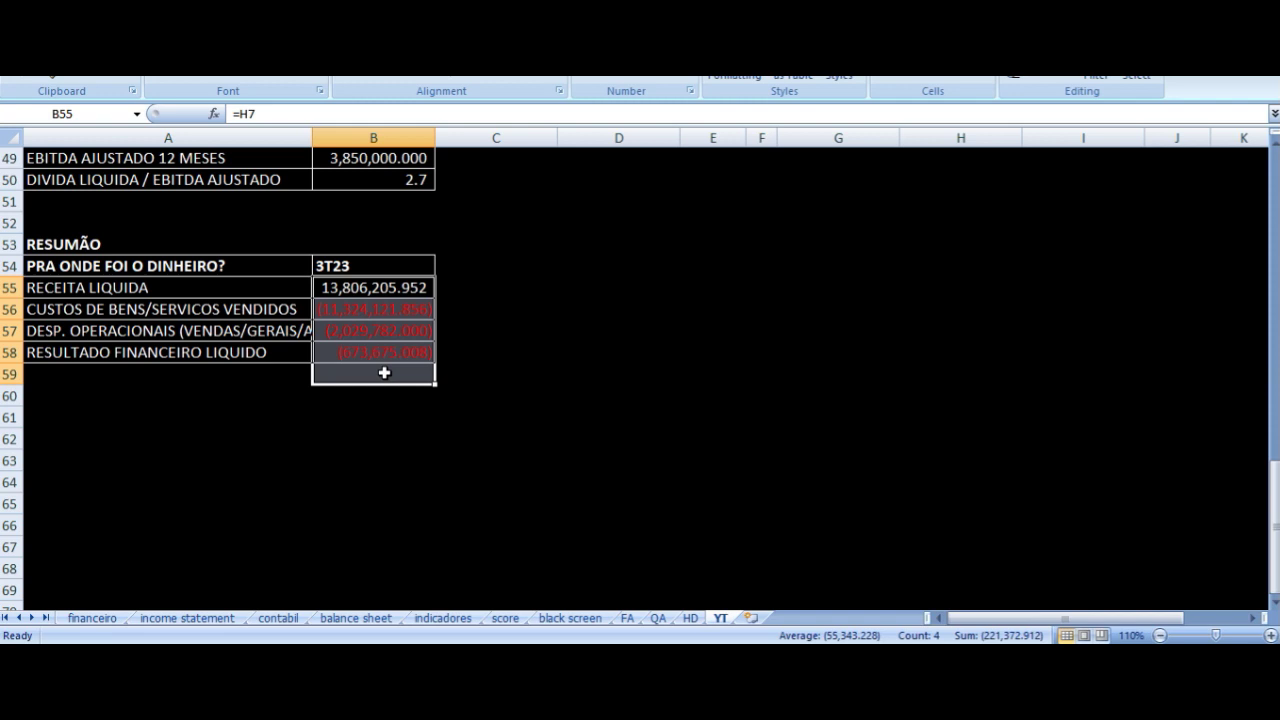
pyautogui.click(488, 307)
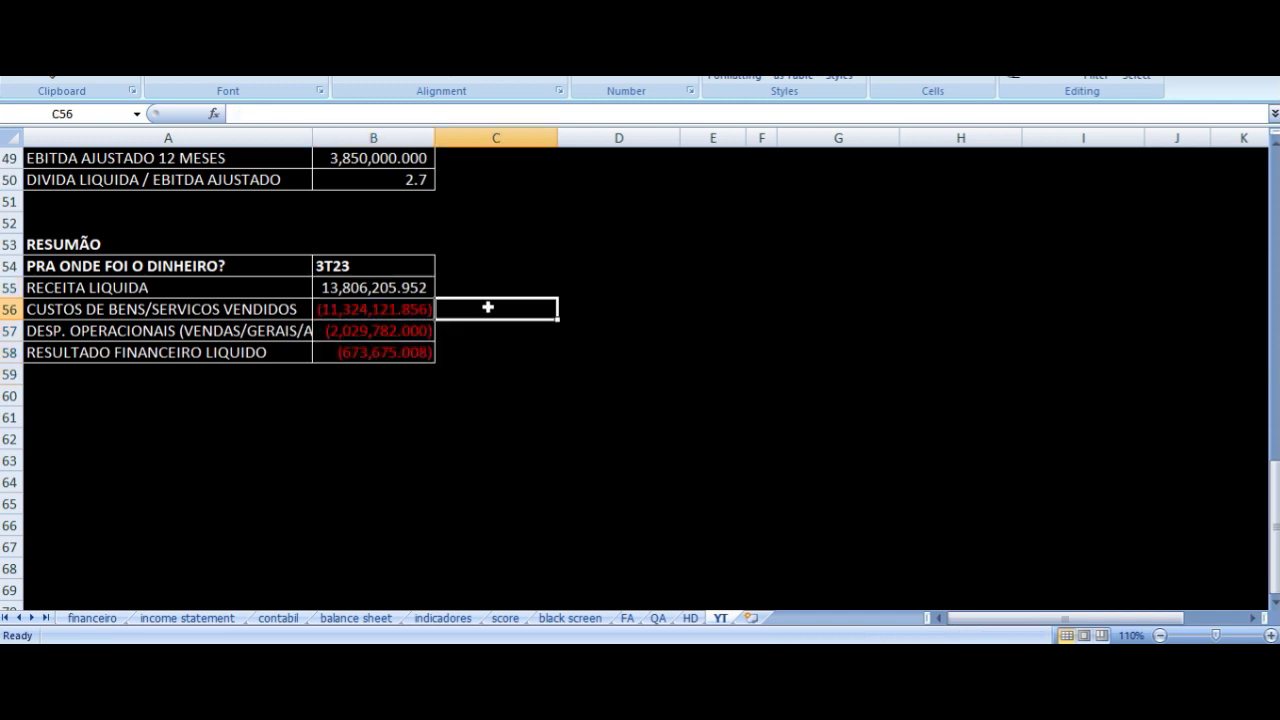
pyautogui.moveTo(370, 289); pyautogui.dragTo(383, 396)
# - Go through RESUMÃO's net revenue, cost, operating expense and financial result cells one by one, from B55 to B58
pyautogui.click(366, 289)
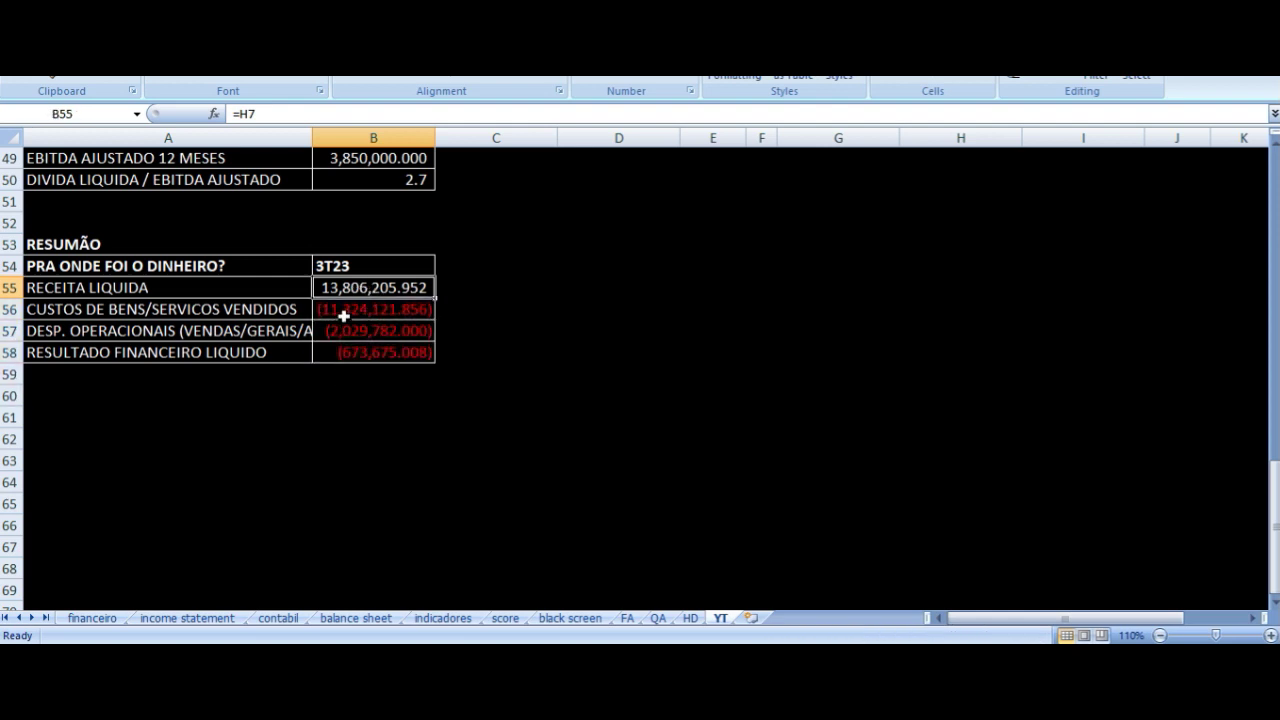
pyautogui.click(341, 312)
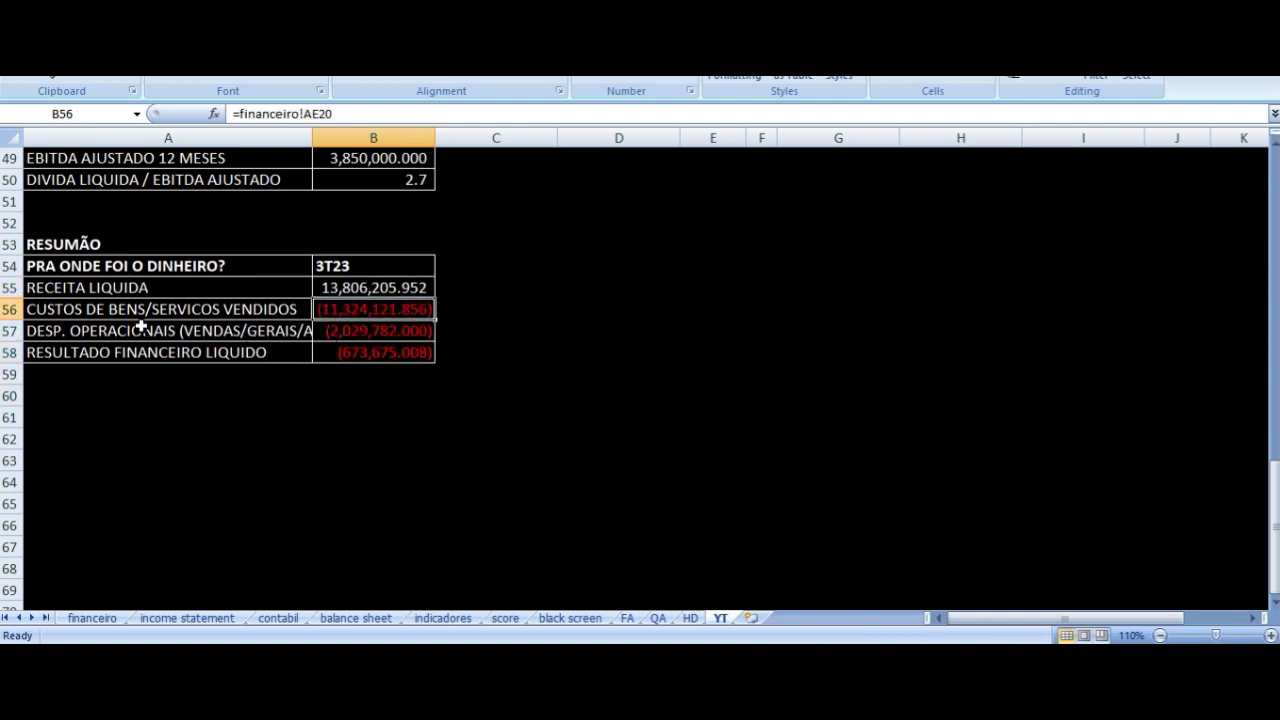
pyautogui.click(352, 338)
pyautogui.click(368, 360)
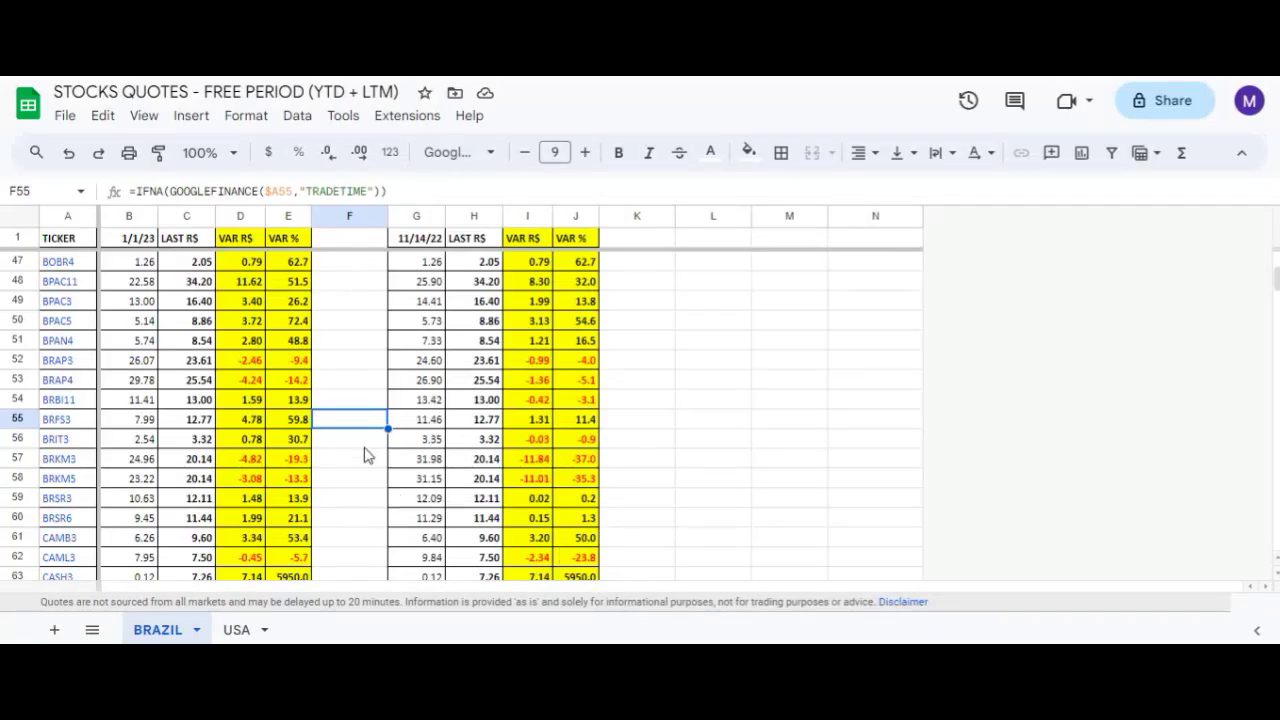
# - In the Google Sheets stock quotes, examine BRFS3's year-to-date figures from the 1/1/23 price to the percentage variation
pyautogui.press('Left')
pyautogui.press('Left')
pyautogui.press('Left')
pyautogui.press('Left')
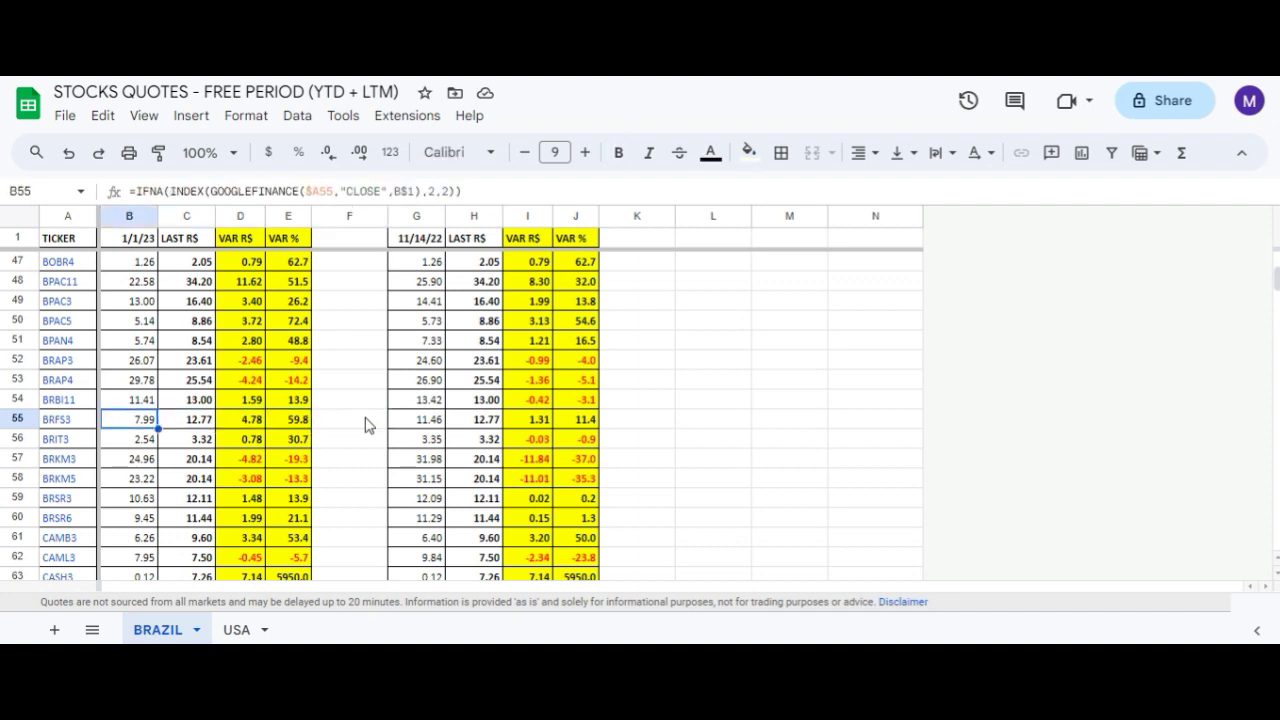
pyautogui.press('Right')
pyautogui.press('Right')
pyautogui.press('Right')
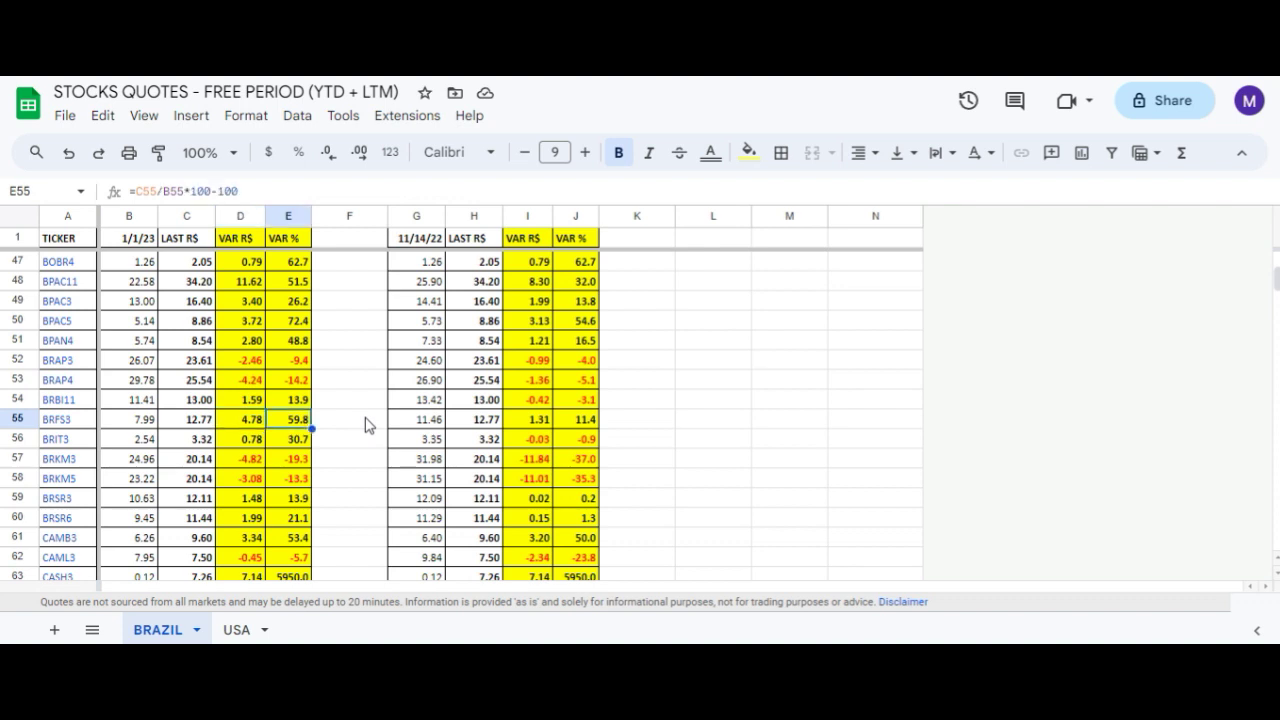
# - Compare BRFS3's 1/1/23 price with its last price, including the year-to-date variation in R$ and percent
pyautogui.press('Left')
pyautogui.press('Left')
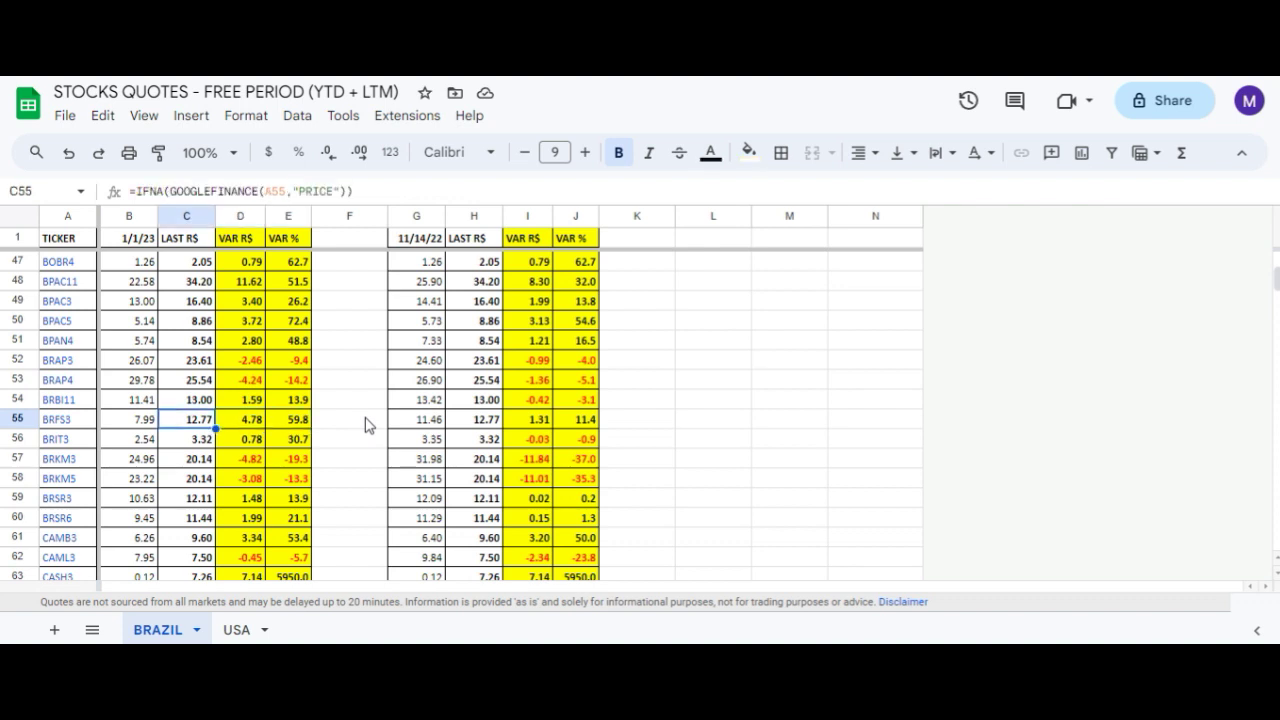
pyautogui.press('Left')
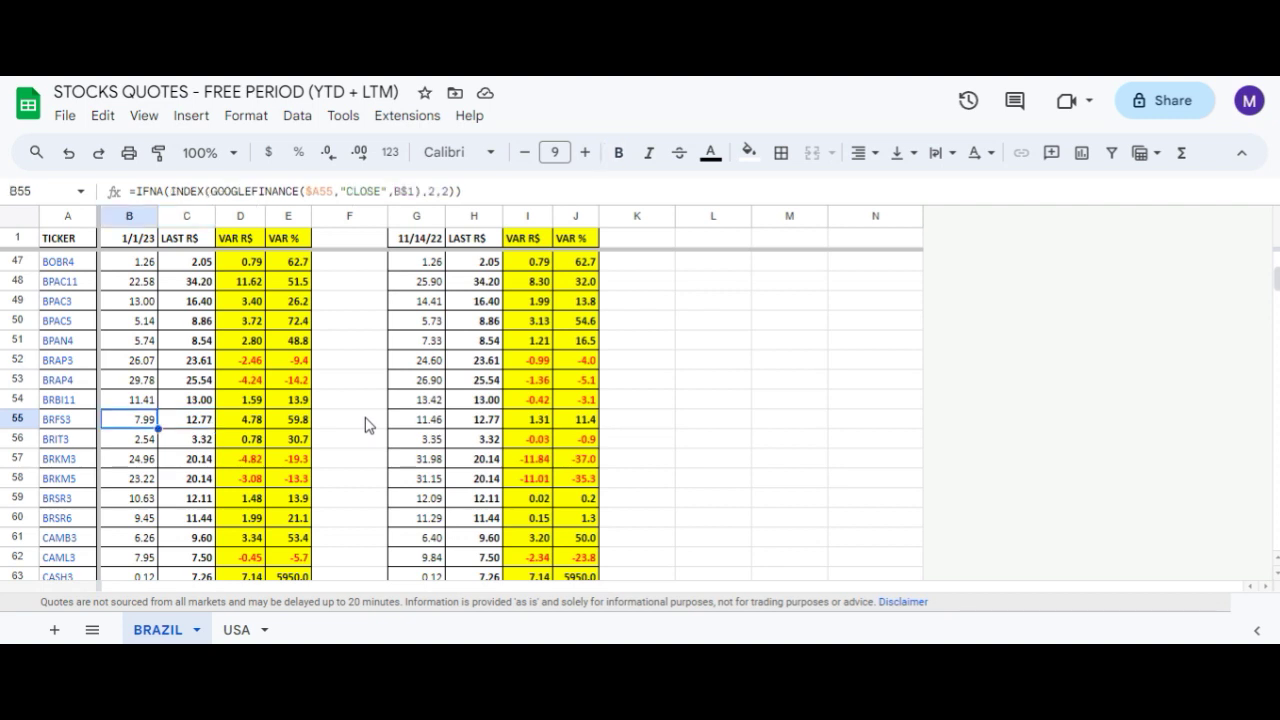
pyautogui.press('Right')
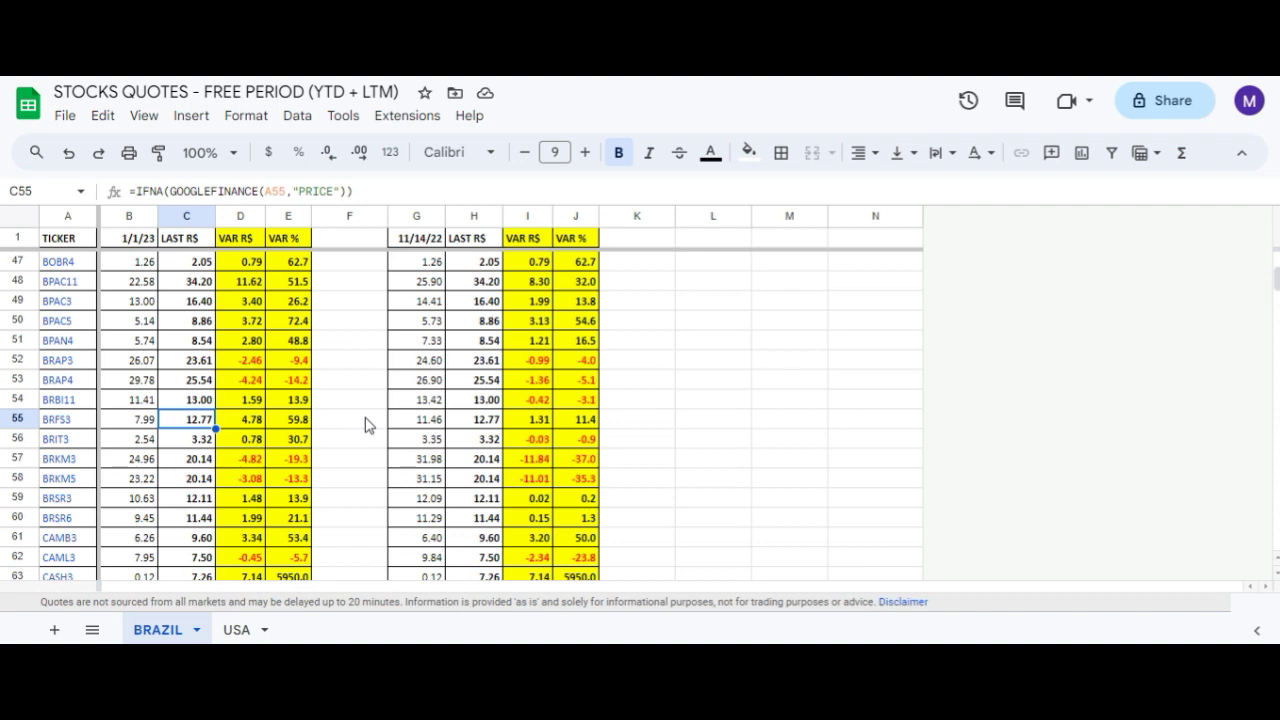
pyautogui.press('Right')
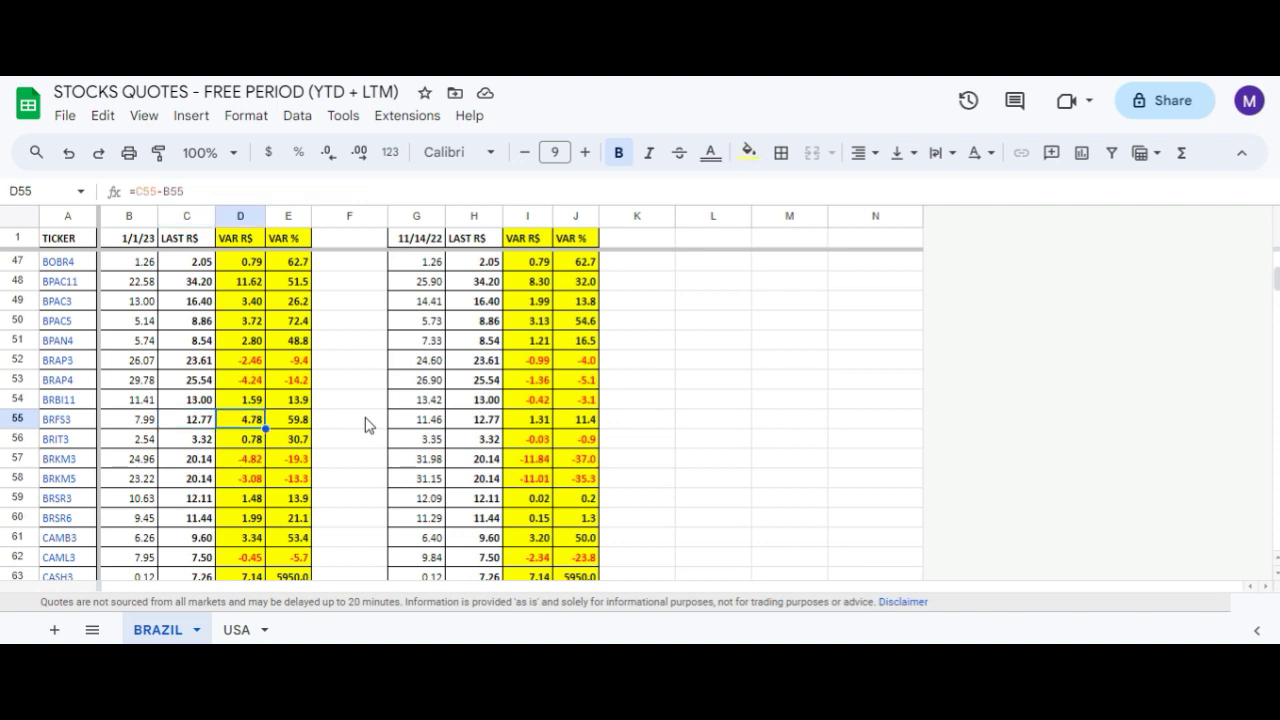
pyautogui.press('Right')
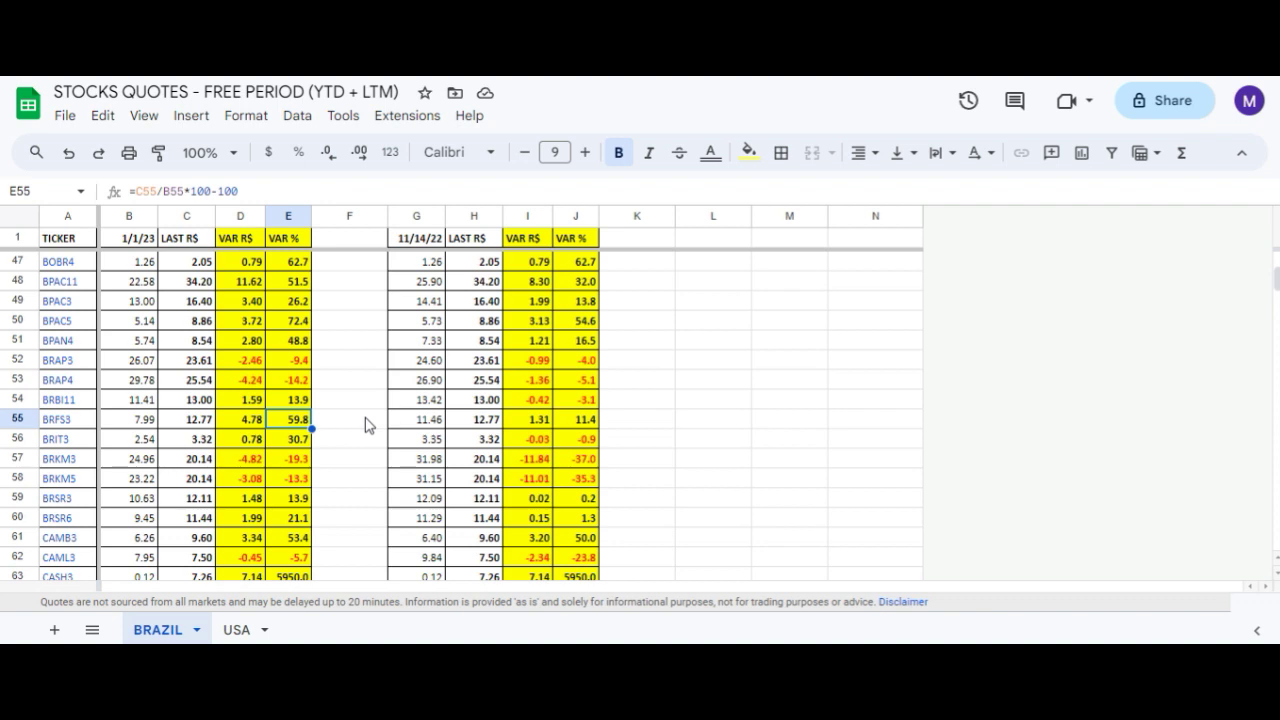
pyautogui.press('Left')
pyautogui.press('Left')
pyautogui.press('Left')
# - Examine BRFS3's twelve-month figures: the 11/14/22 price, last price, R$ variation and percentage variation
pyautogui.press('Right')
pyautogui.press('Right')
pyautogui.press('Right')
pyautogui.press('Right')
pyautogui.press('Right')
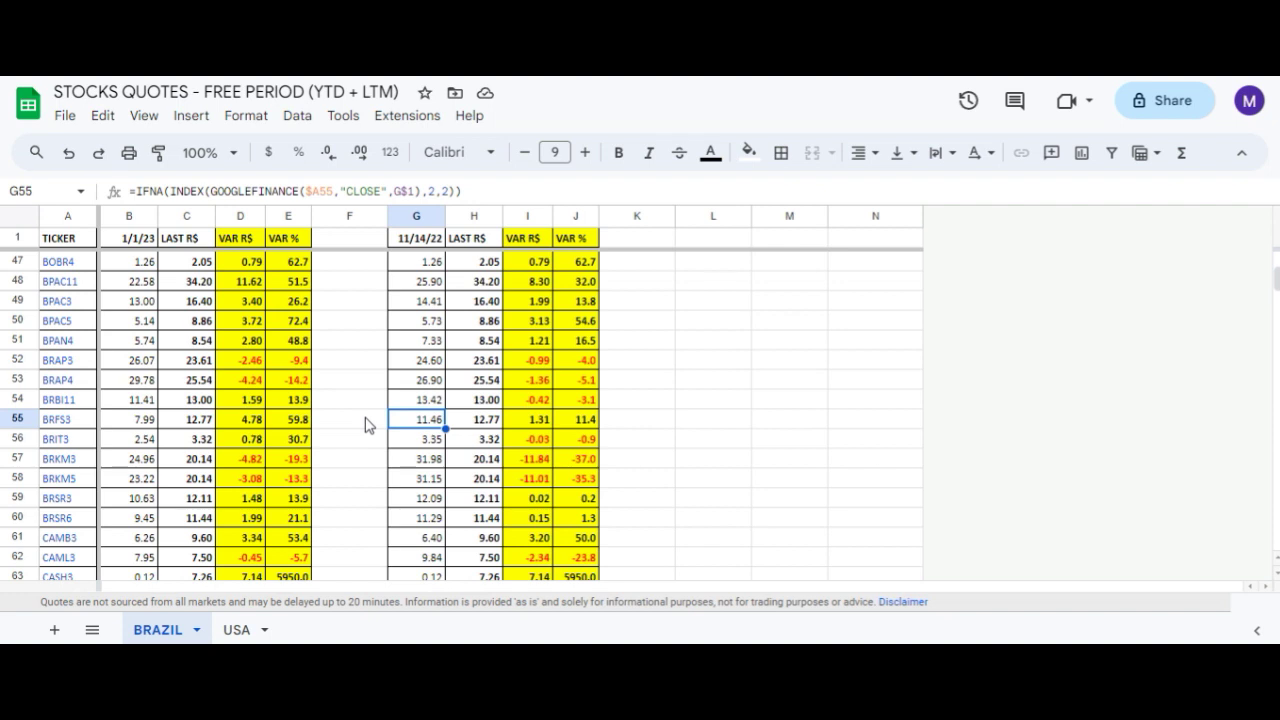
pyautogui.press('Right')
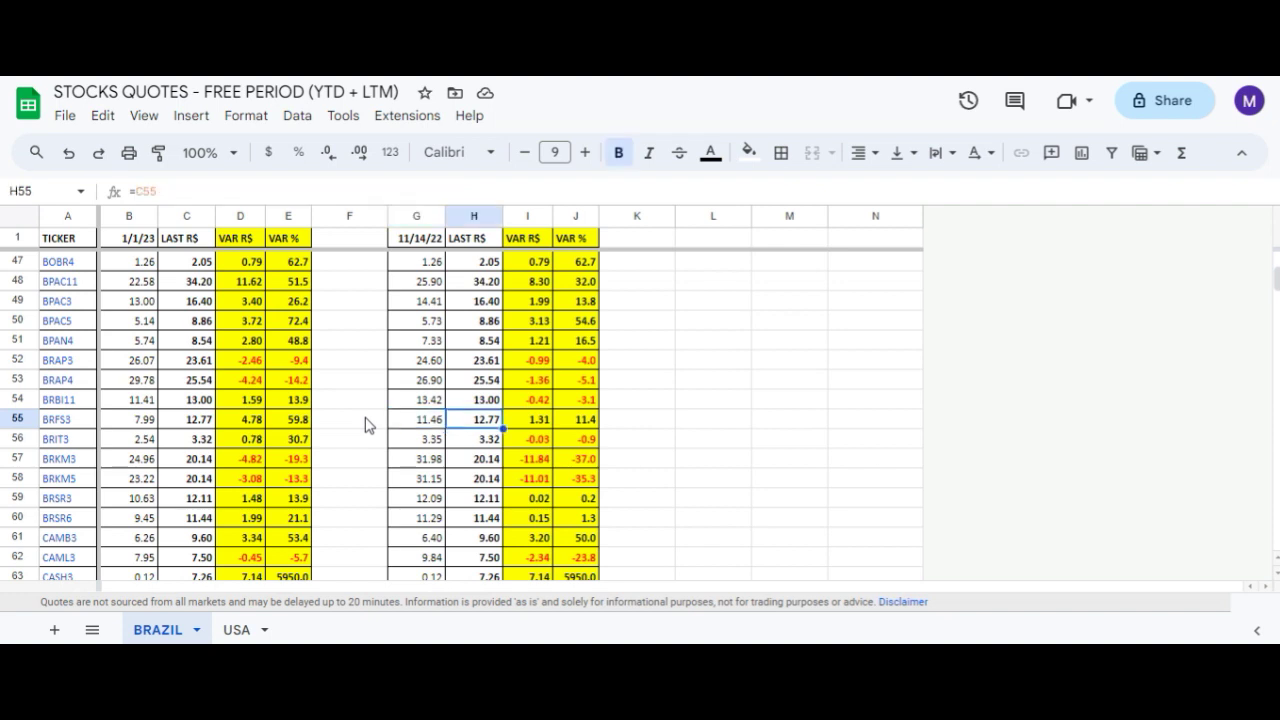
pyautogui.press('Right')
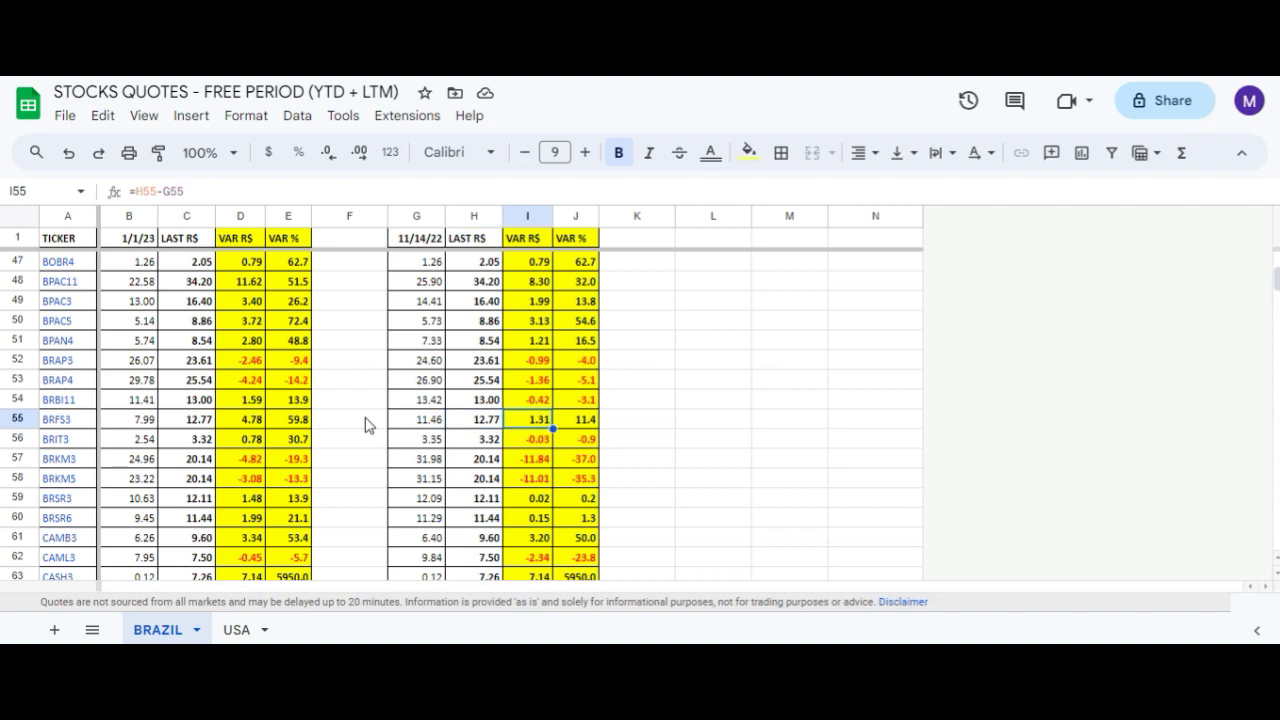
pyautogui.press('Right')
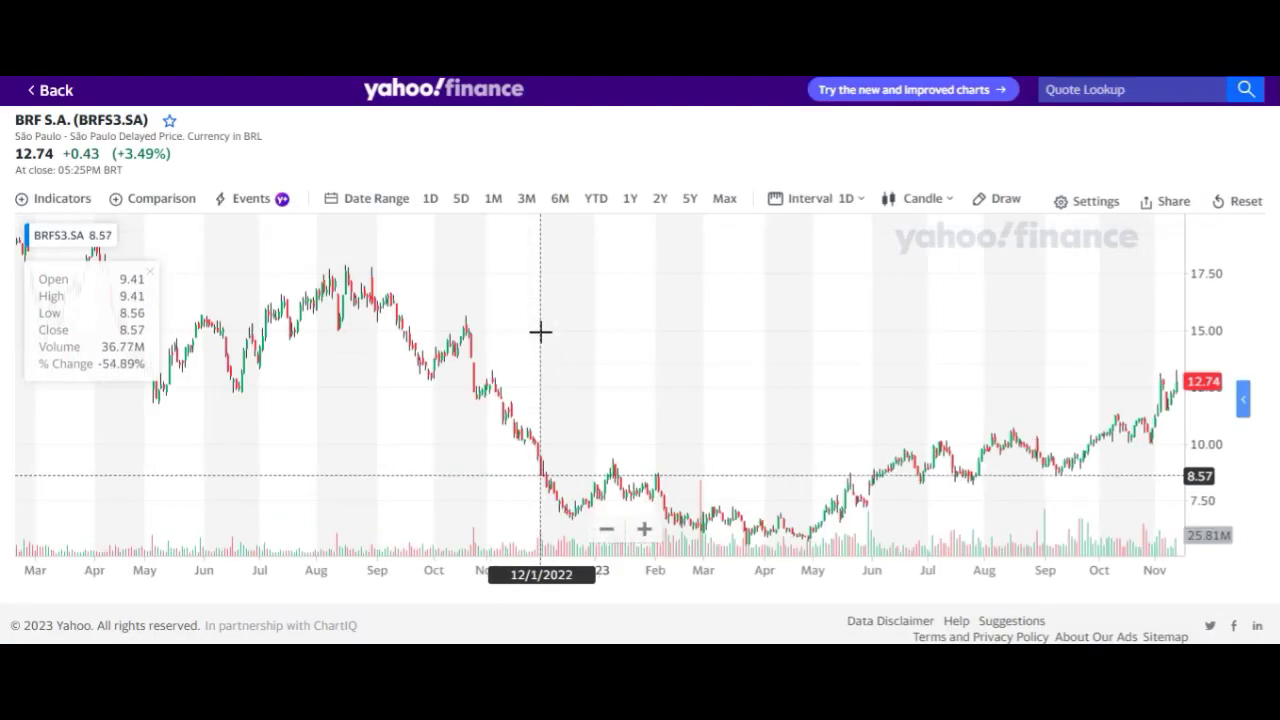
# - In the BRFS3 Yahoo Finance chart, set the interval to 1 month and widen the time range to the long-term price history
pyautogui.scroll(-5, 540, 332)
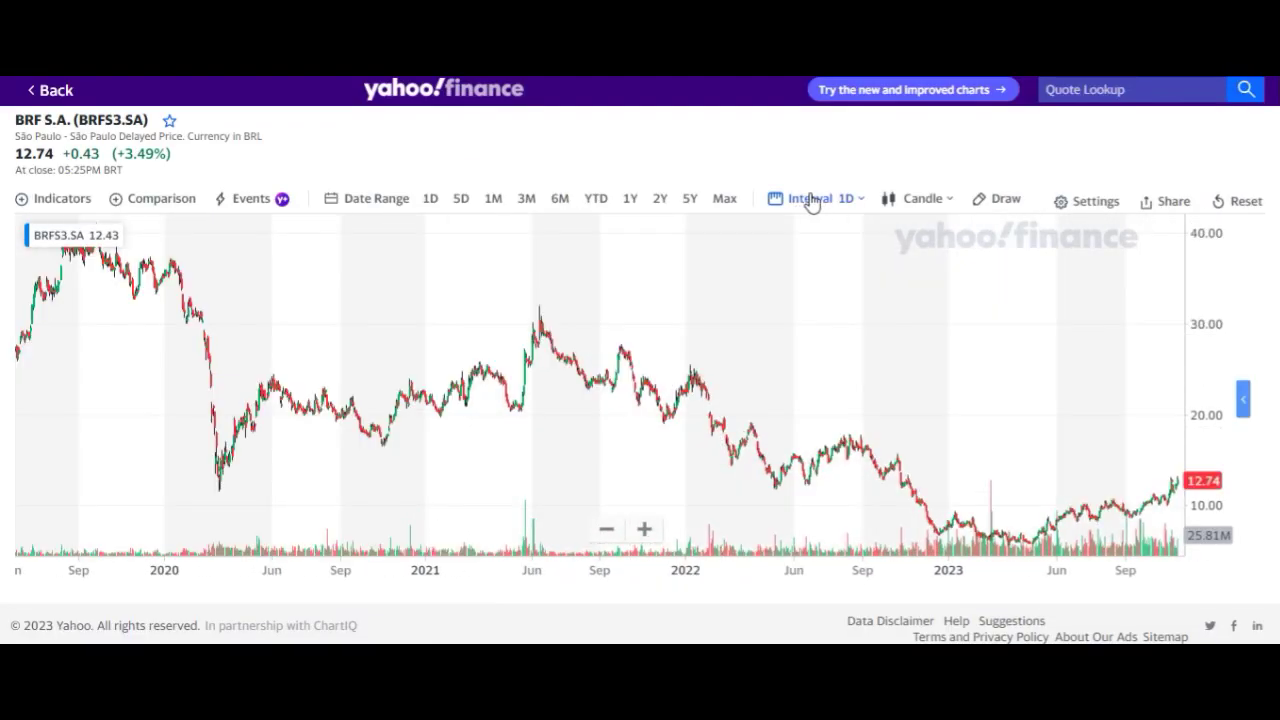
pyautogui.click(810, 198)
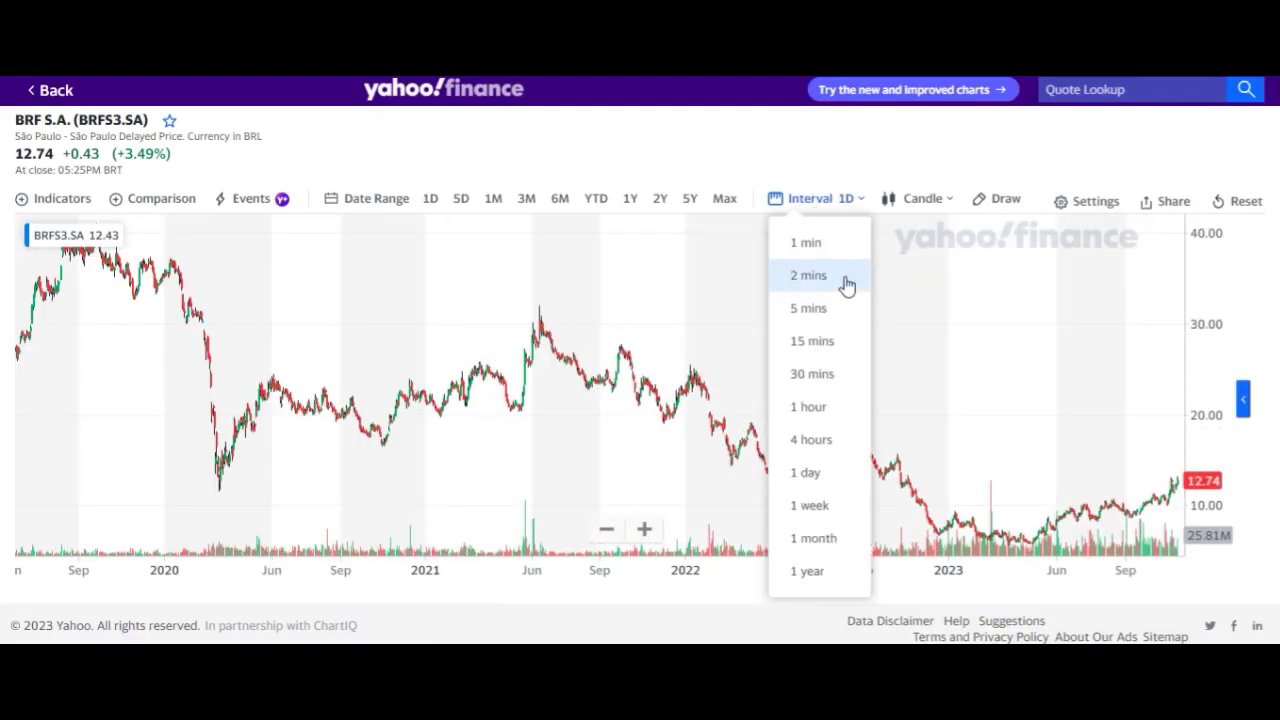
pyautogui.click(813, 540)
pyautogui.scroll(-5, 680, 364)
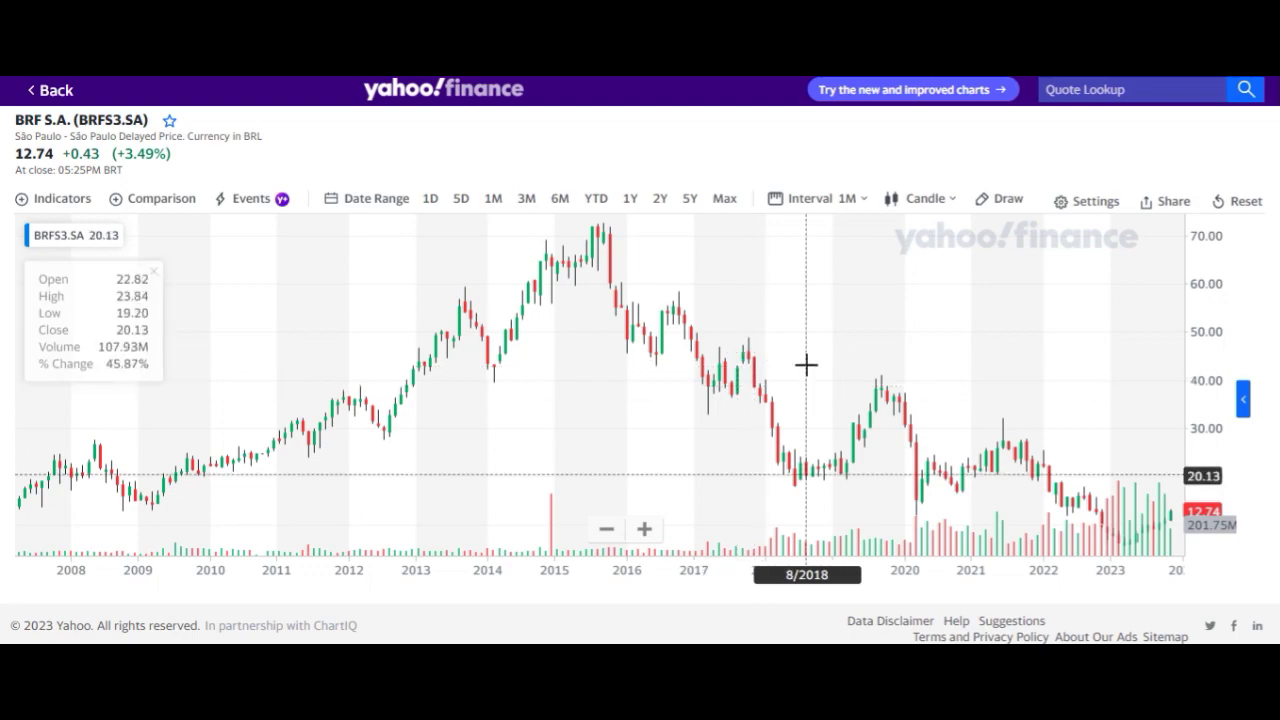
pyautogui.scroll(3, 806, 364)
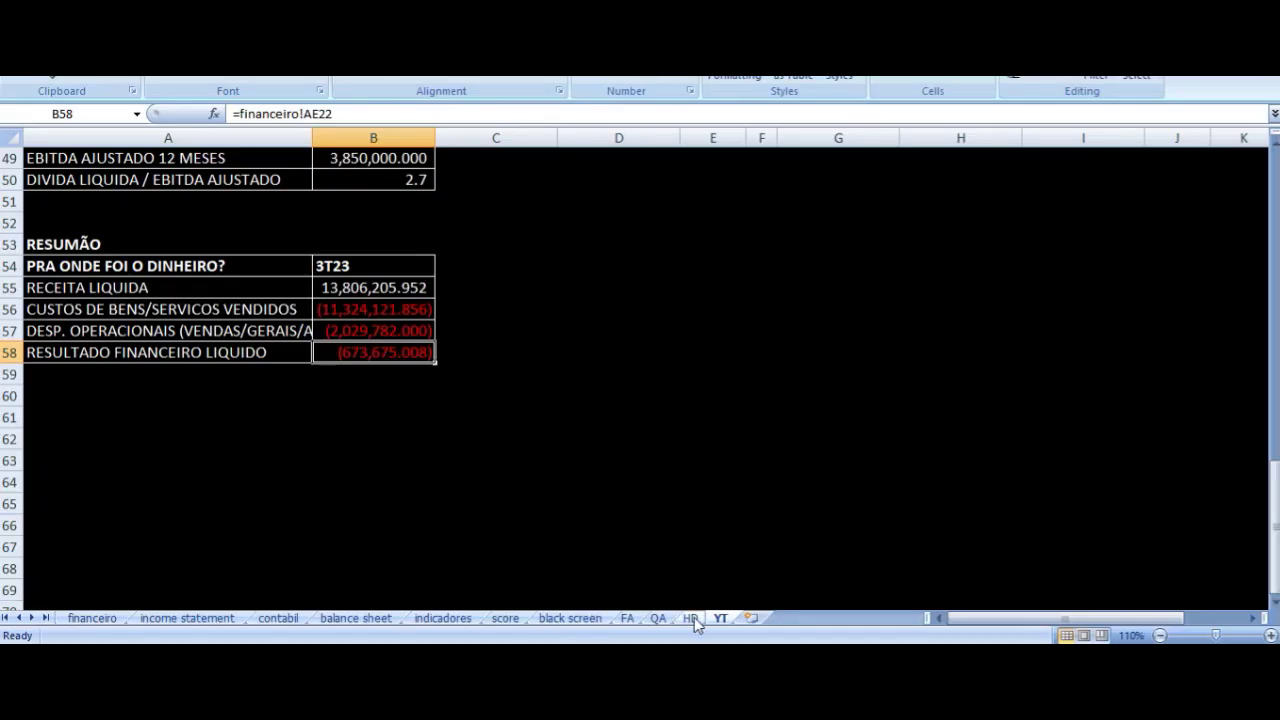
# - In the Excel workbook's HD sheet, bring up the ANOS table and go to its 2016 column
pyautogui.click(690, 618)
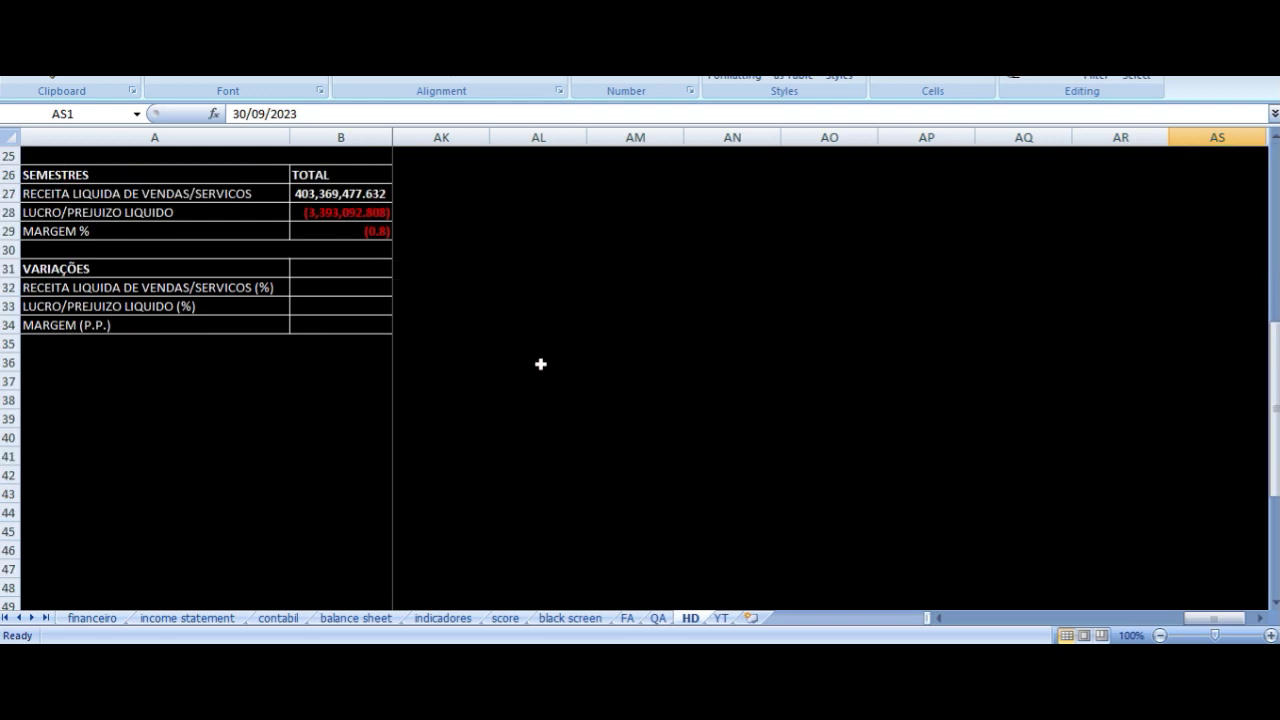
pyautogui.scroll(-5, 540, 364)
pyautogui.hotkey('ctrl', 'Down')
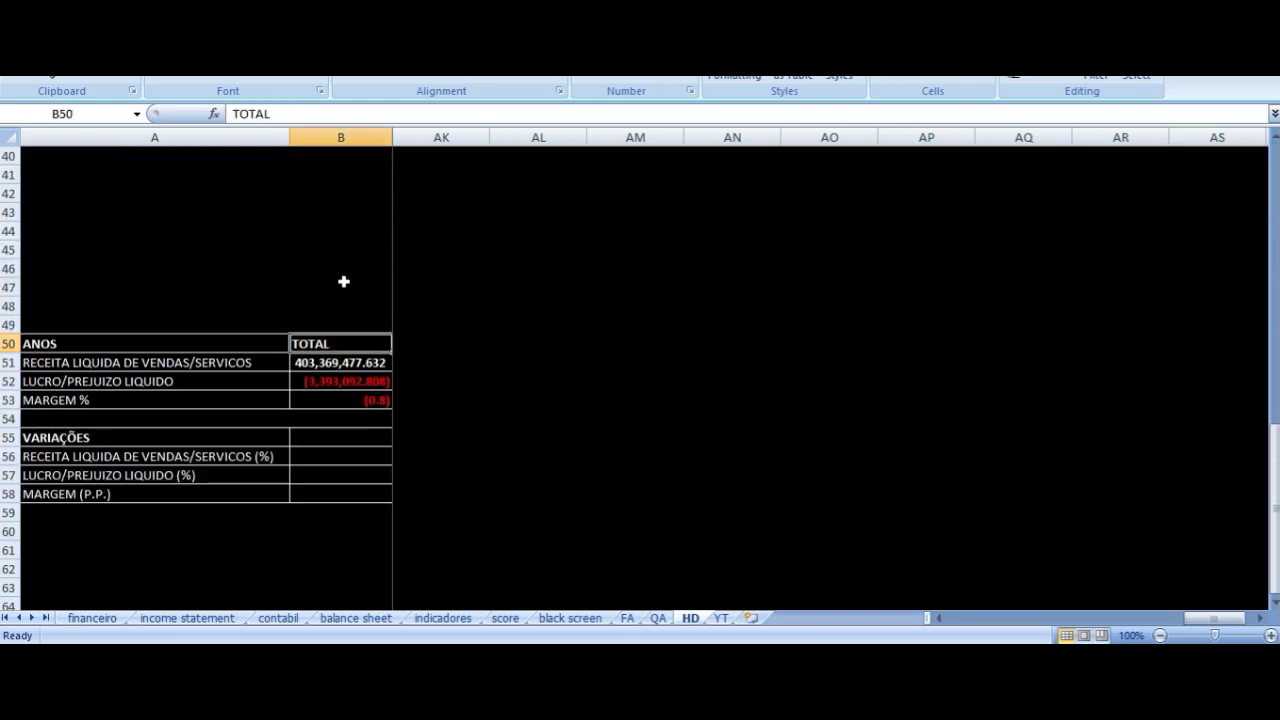
pyautogui.press('Right')
pyautogui.press('Right')
pyautogui.press('Right')
pyautogui.press('Right')
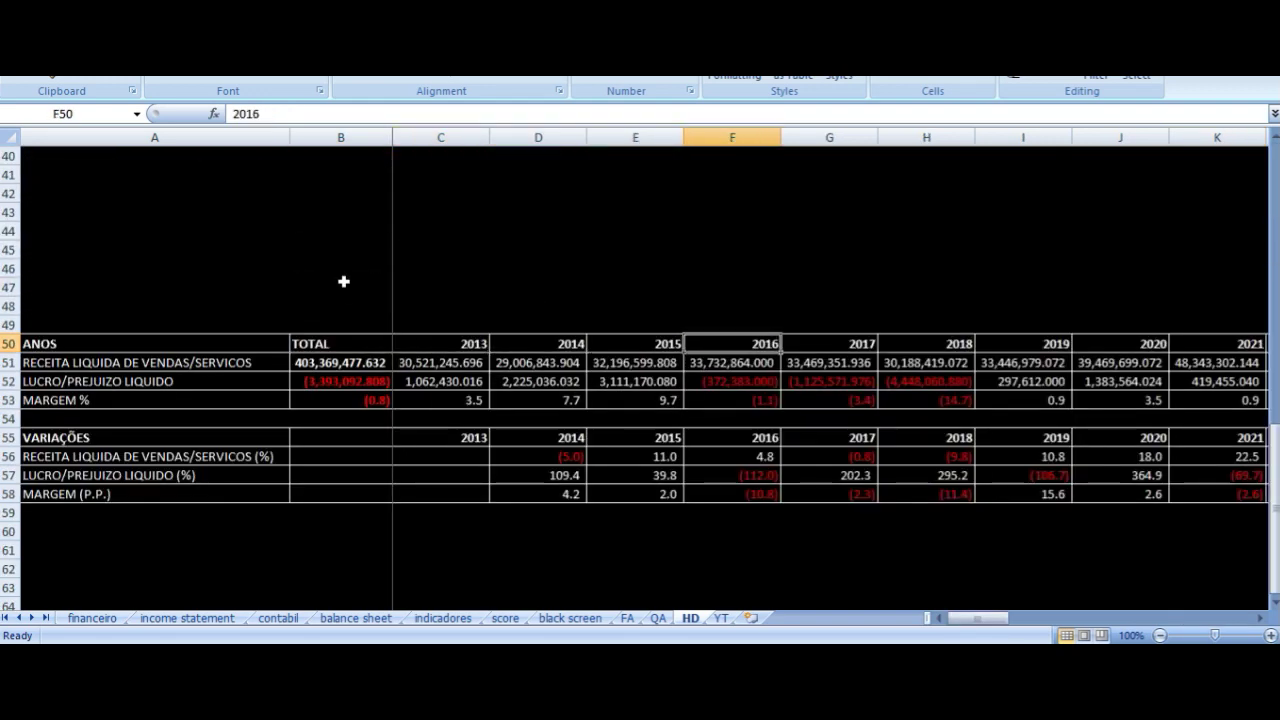
# - Examine the annual net revenue and net profit/loss cells year by year from 2016 to 2019
pyautogui.press('Down')
pyautogui.press('Down')
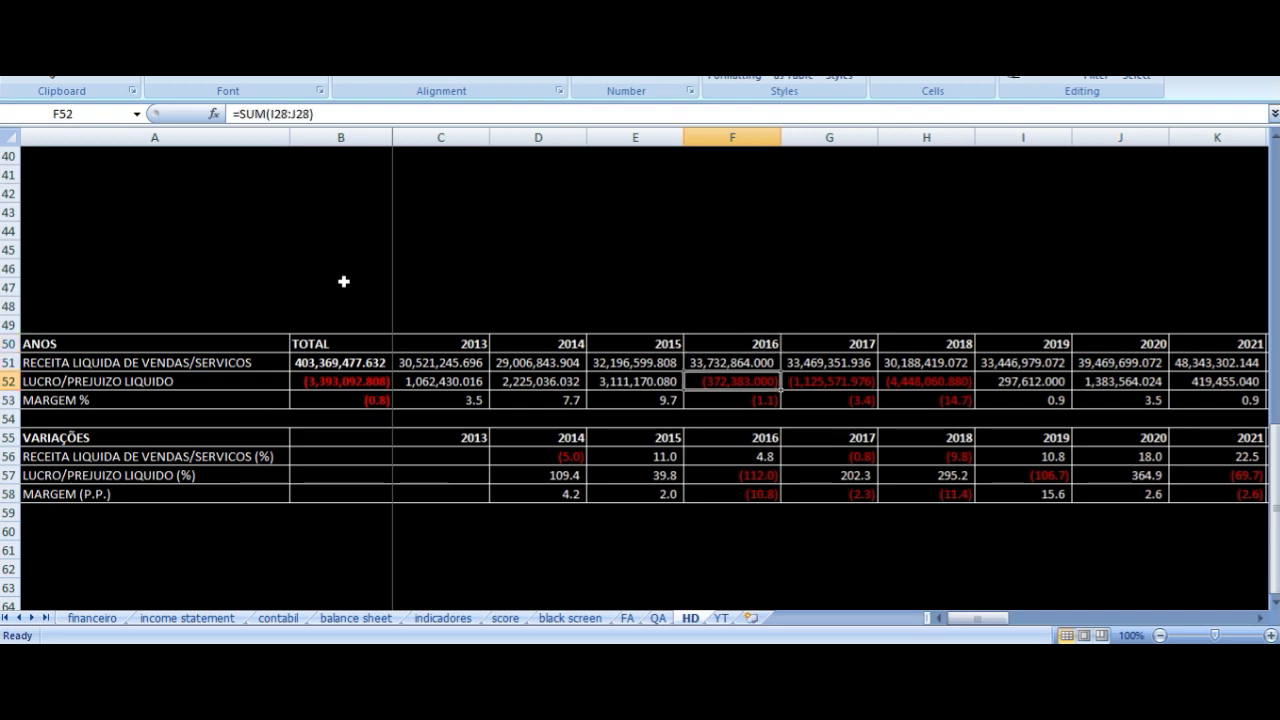
pyautogui.press('Up')
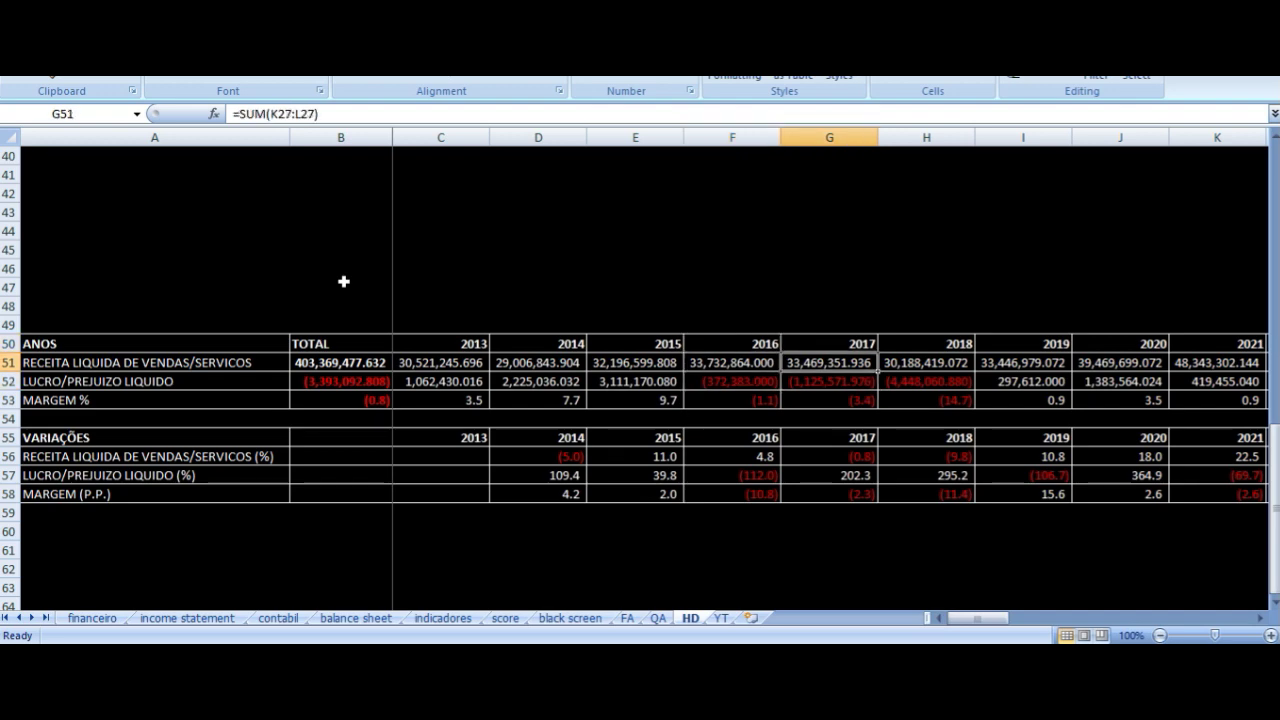
pyautogui.press('Right')
pyautogui.press('Right')
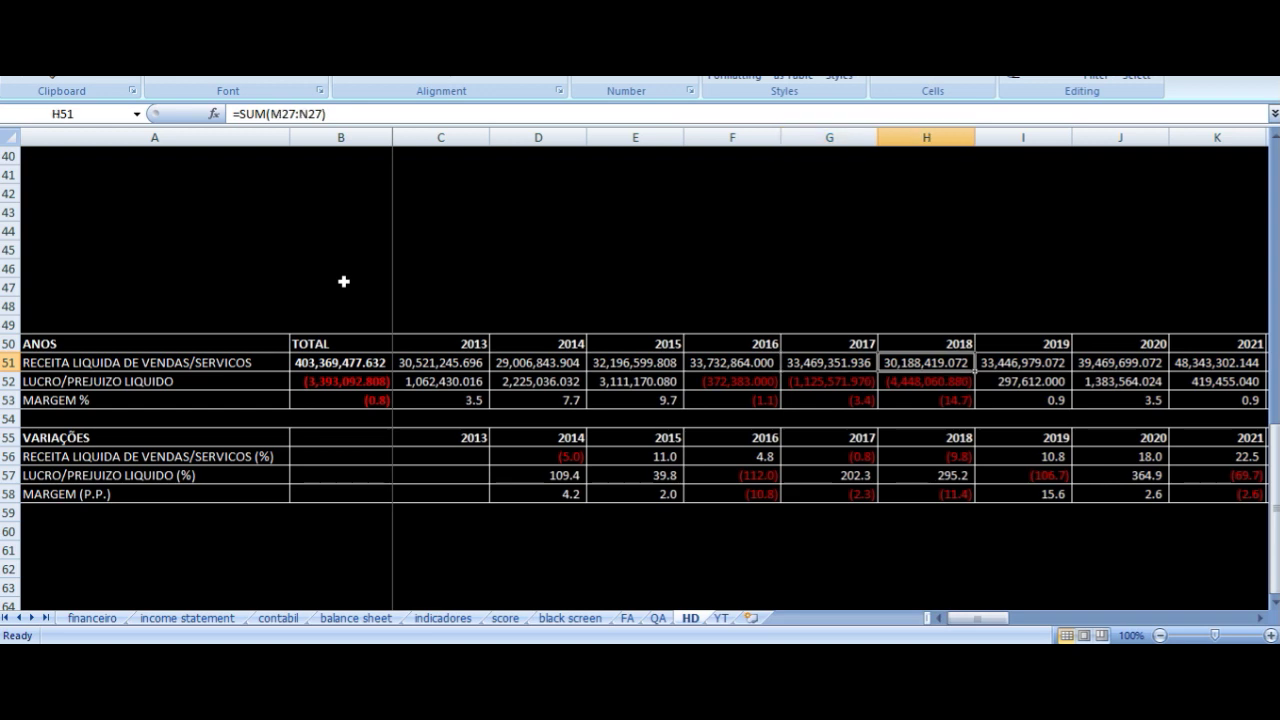
pyautogui.press('Up')
pyautogui.press('Down')
pyautogui.press('Down')
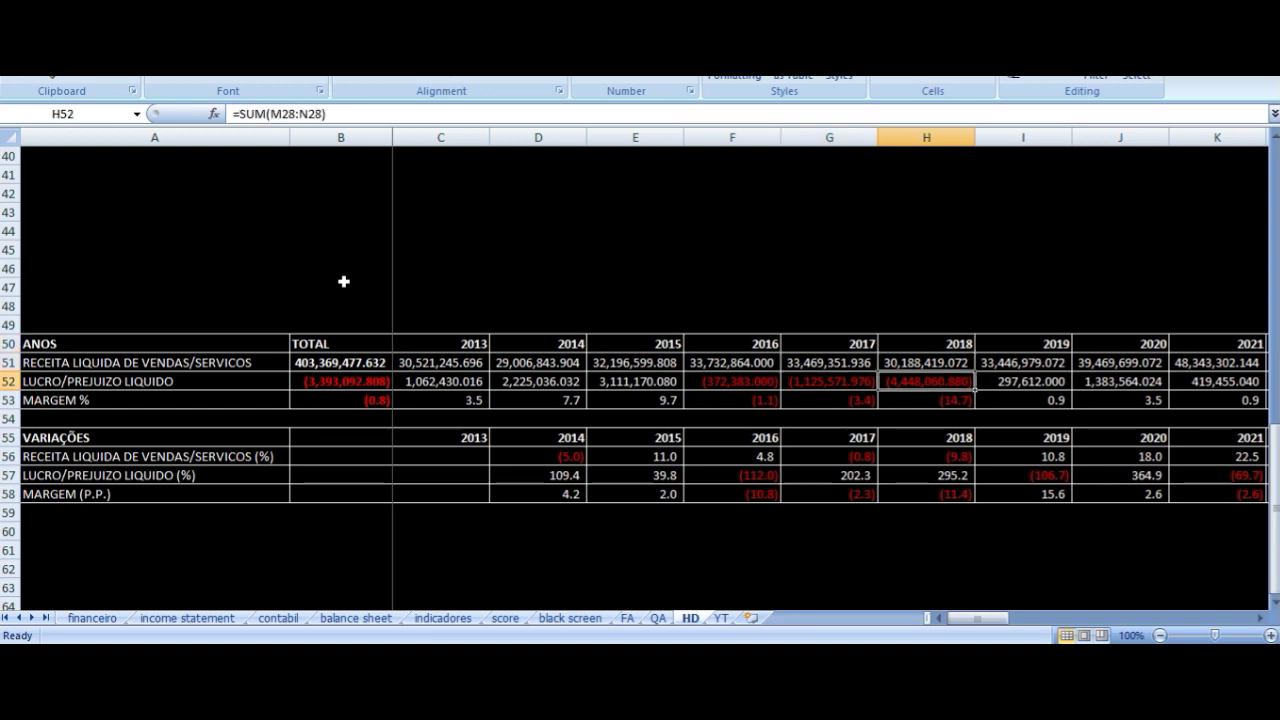
pyautogui.press('Right')
pyautogui.press('Up')
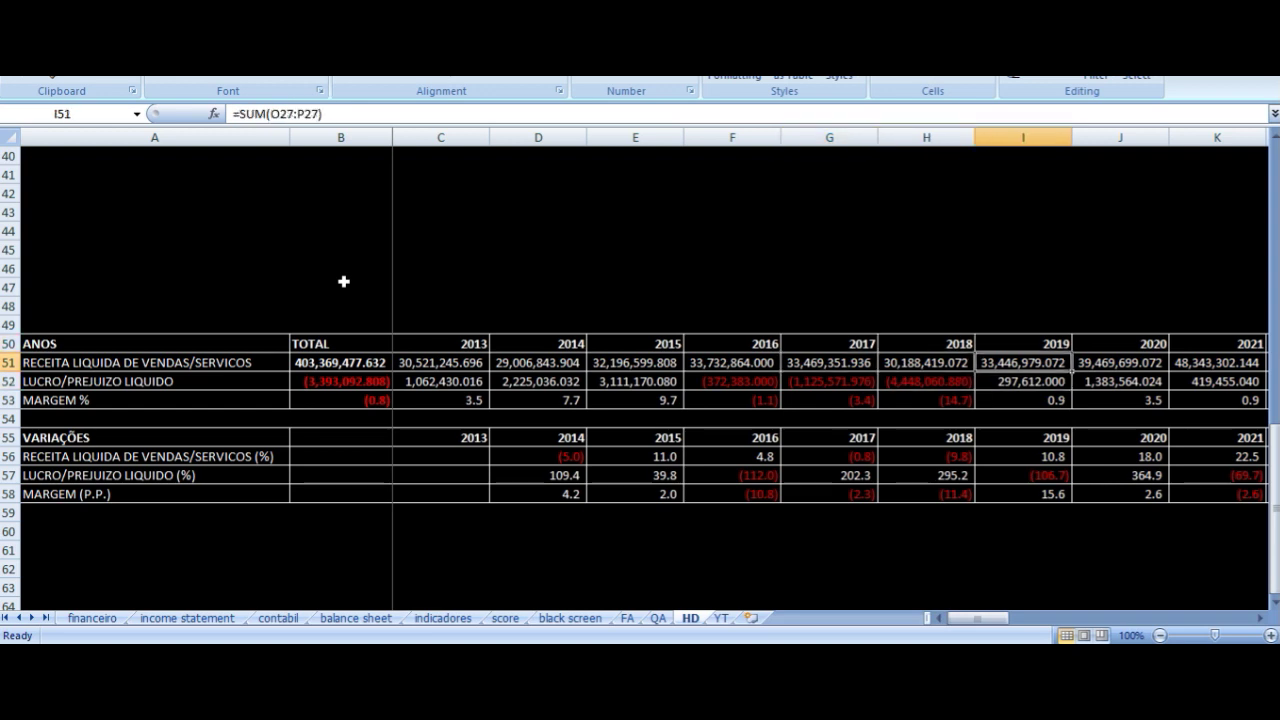
# - Go through the ANOS table's year headings as far as 2023, then return to 2020
pyautogui.press('Up')
pyautogui.press('Right')
pyautogui.press('Right')
pyautogui.press('Right')
pyautogui.press('Right')
pyautogui.press('Right')
pyautogui.press('Left')
pyautogui.press('Left')
pyautogui.press('Left')
pyautogui.press('Left')
pyautogui.press('Left')
pyautogui.press('Right')
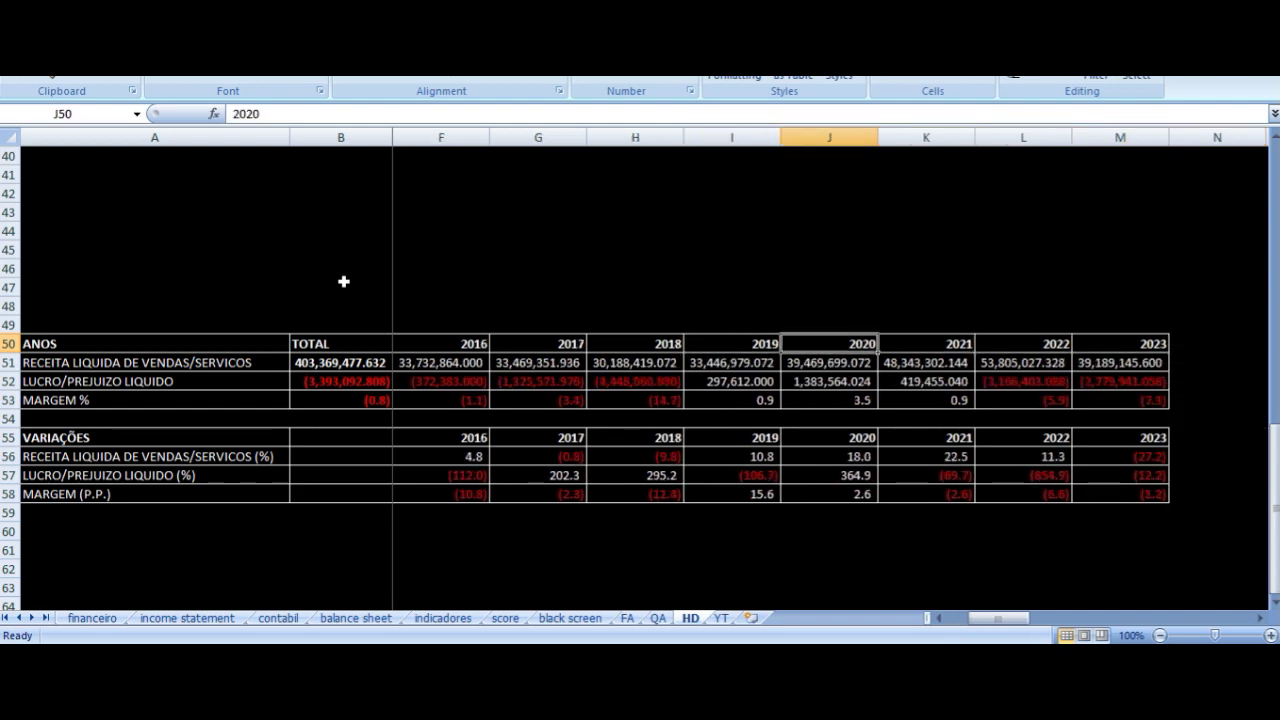
# - Check the net revenue row from 2021 back to 2019, ending on 2019's LUCRO/PREJUIZO LIQUIDO cell
pyautogui.press('Right')
pyautogui.press('Down')
pyautogui.press('Left')
pyautogui.press('Left')
pyautogui.press('Down')
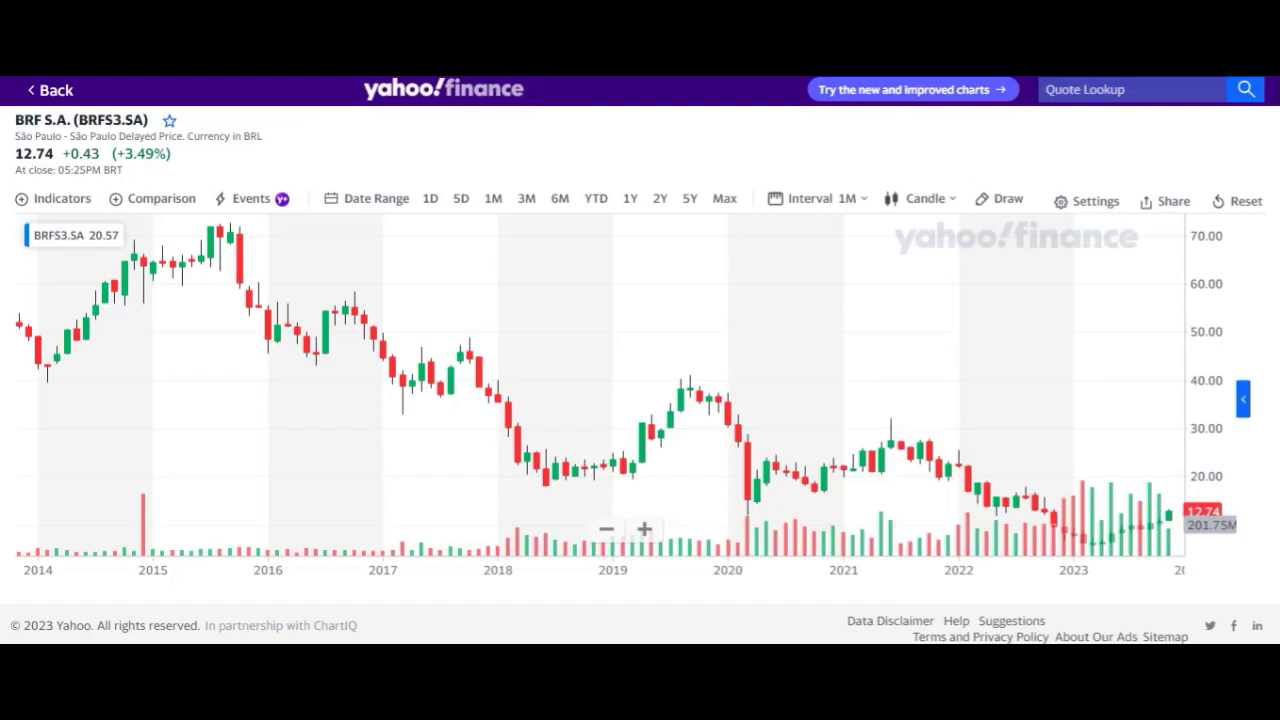
# - In Yahoo Finance, examine BRFS3's full monthly price history, then narrow the chart to roughly 2012 through 2023
pyautogui.scroll(-5, 660, 360)
pyautogui.scroll(5, 662, 362)
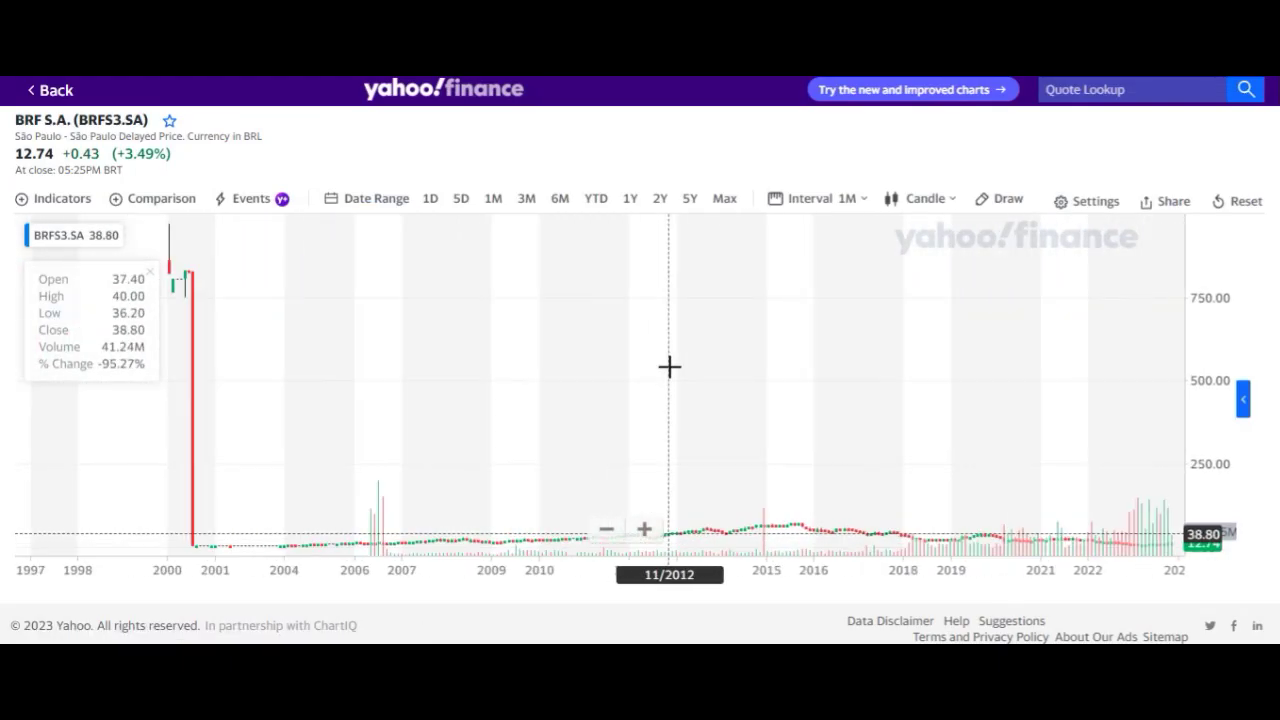
pyautogui.scroll(3, 771, 380)
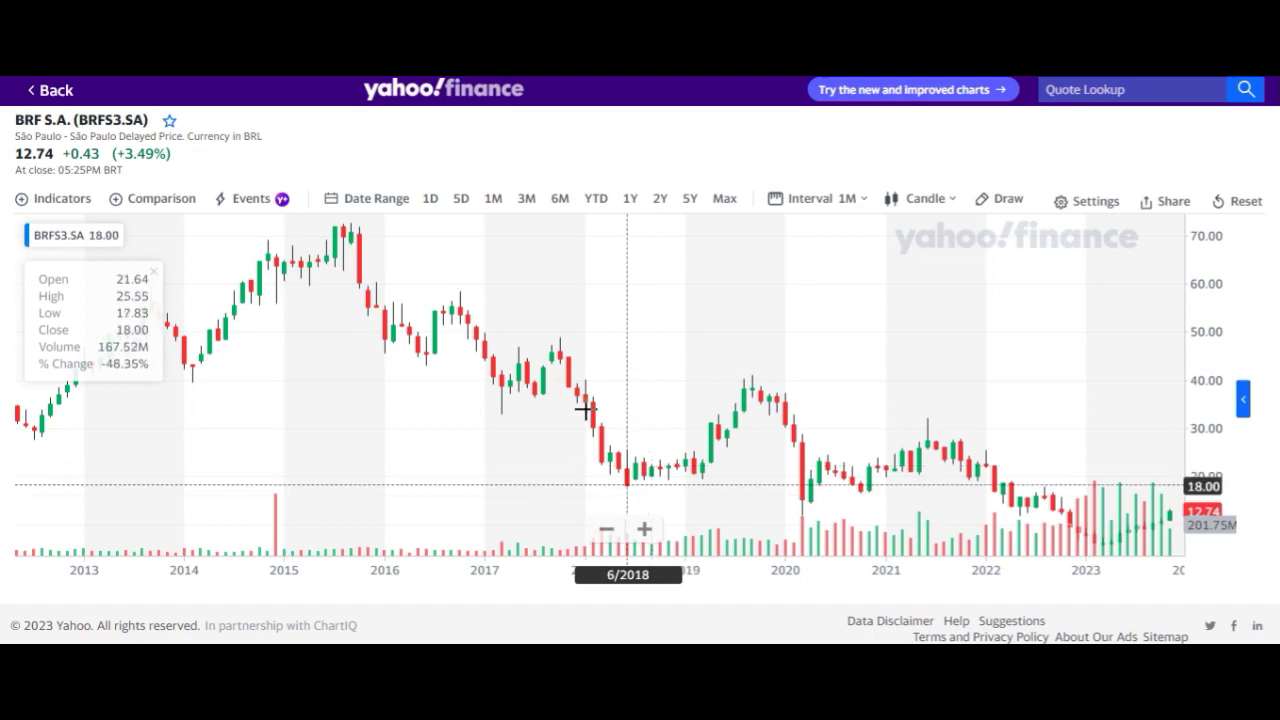
# - Switch back to Excel and bring up the BRFS margin and results comparison at the start of the YT sheet
pyautogui.hotkey('alt', 'Tab')
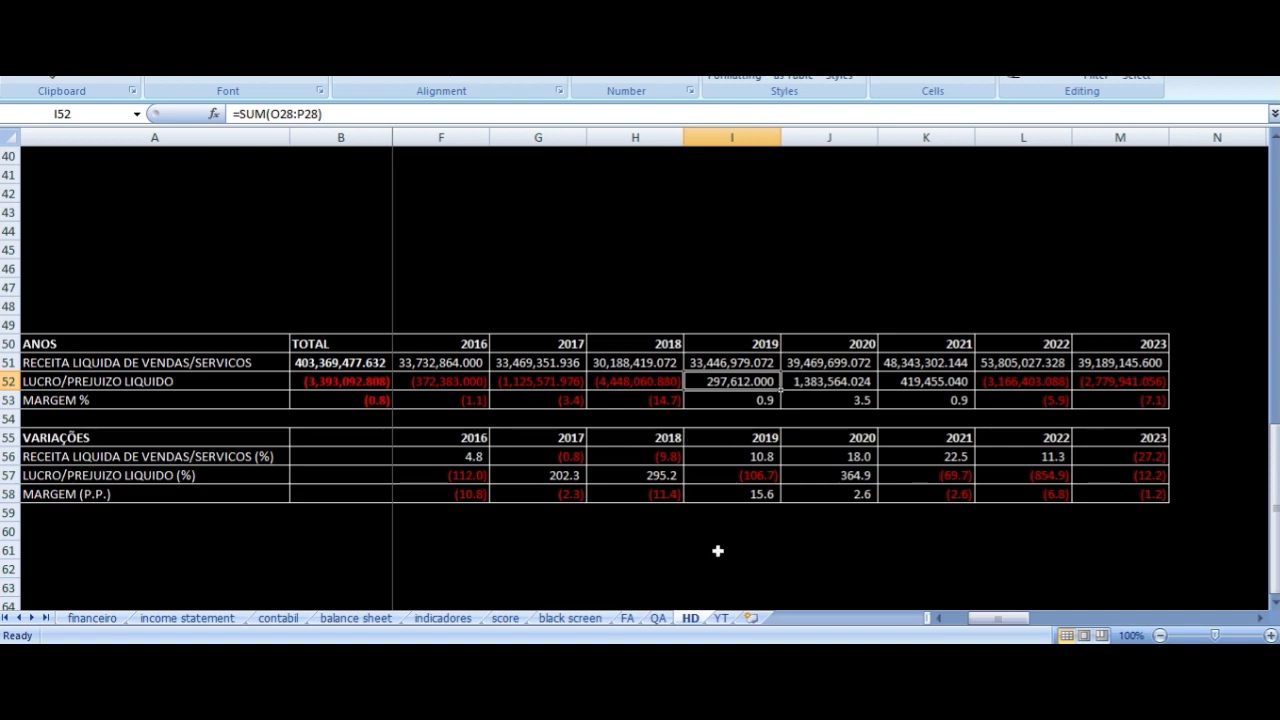
pyautogui.click(721, 619)
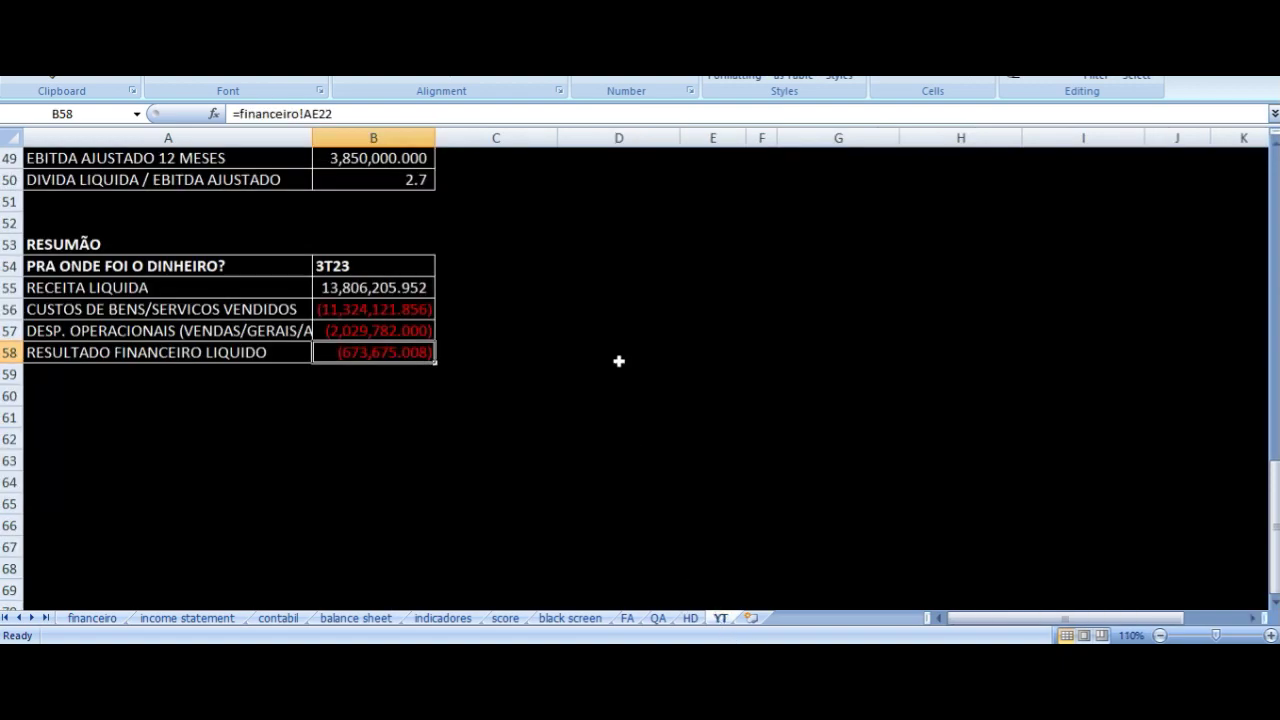
pyautogui.scroll(12, 617, 360)
pyautogui.scroll(4, 618, 361)
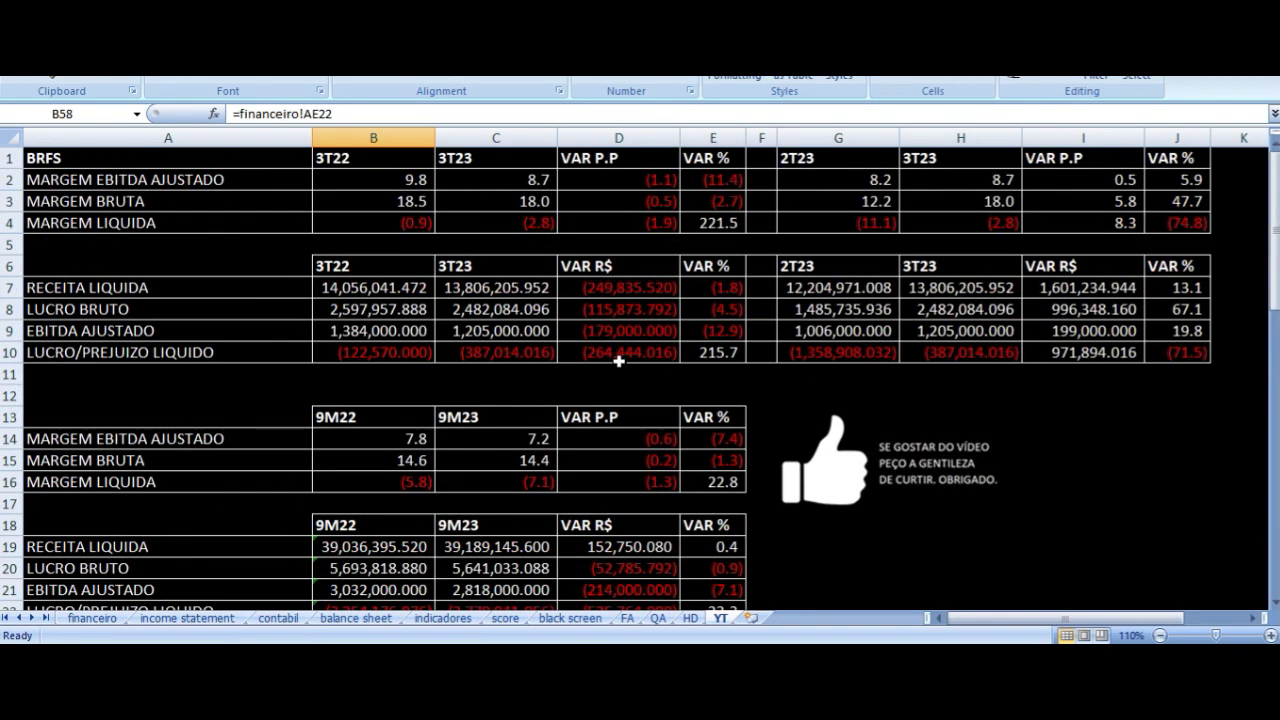